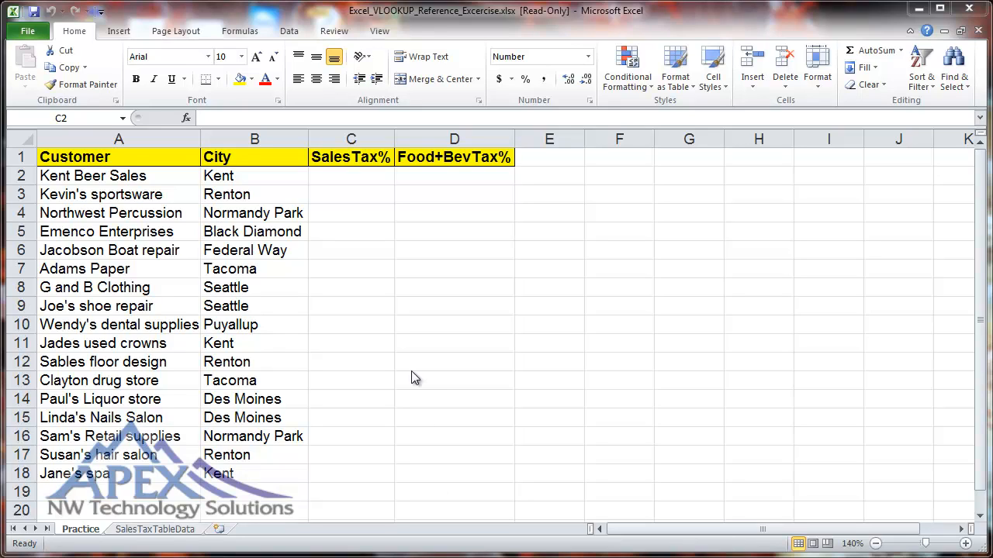
left_click(245, 157)
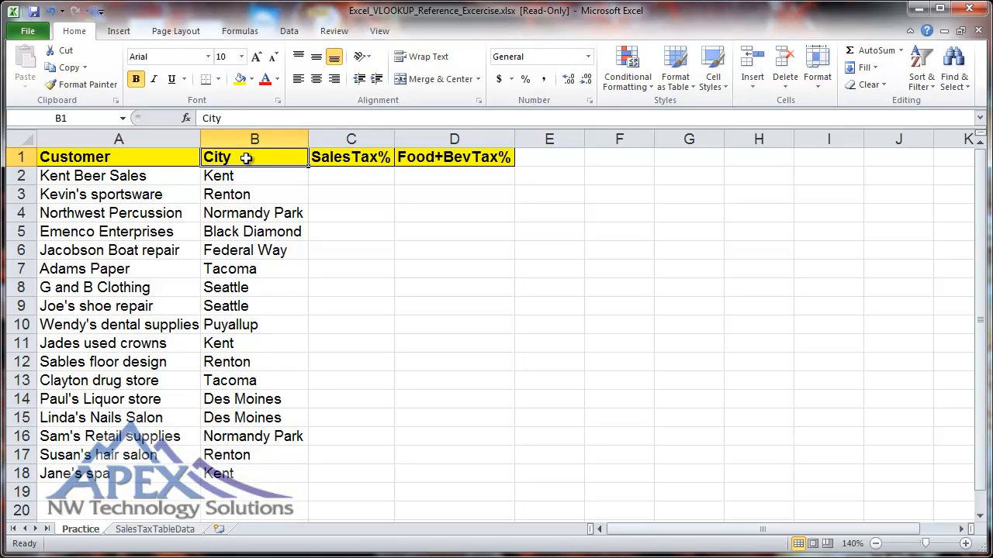
left_click(332, 159)
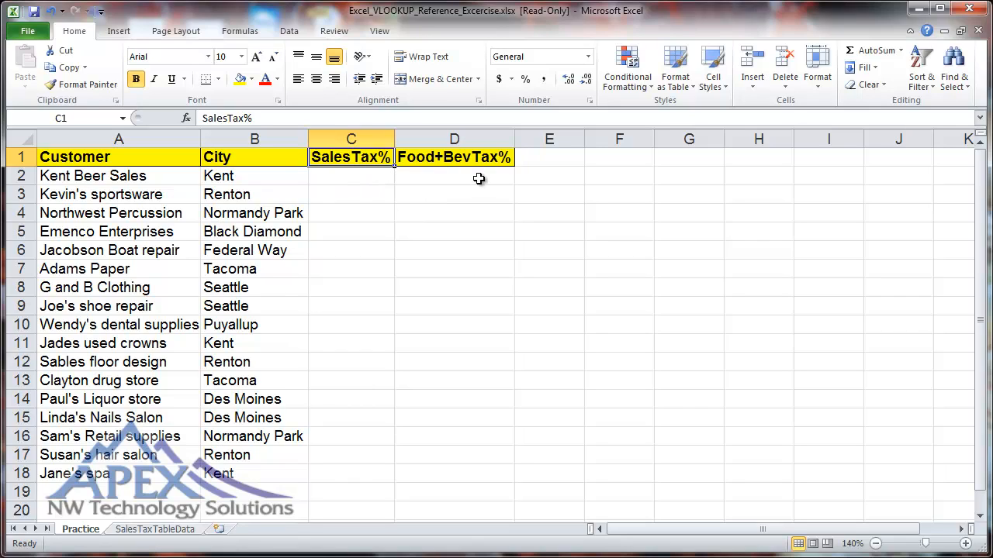
left_click(331, 176)
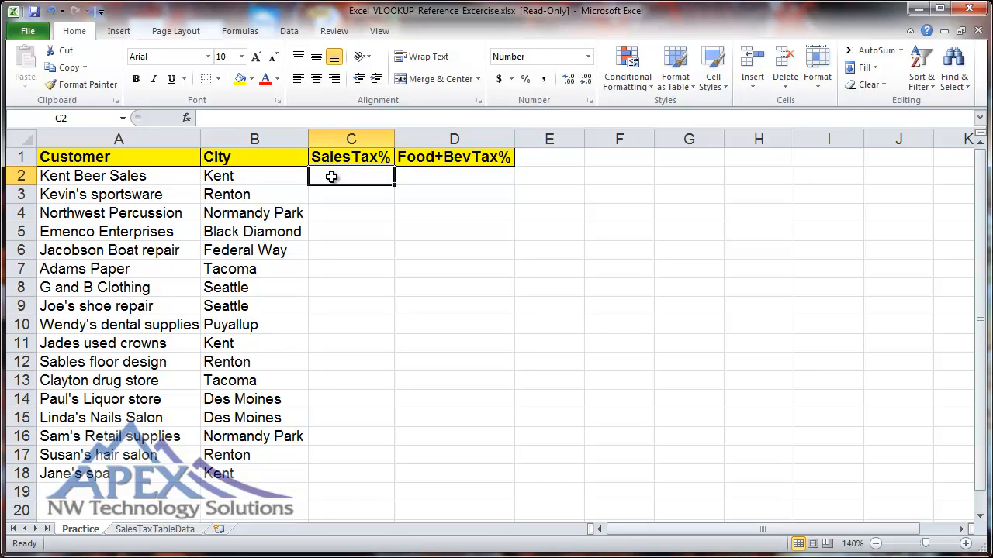
- Select the whole tax rate table, A2:G355 including its header row, on the SalesTaxTableData sheet
left_click(171, 534)
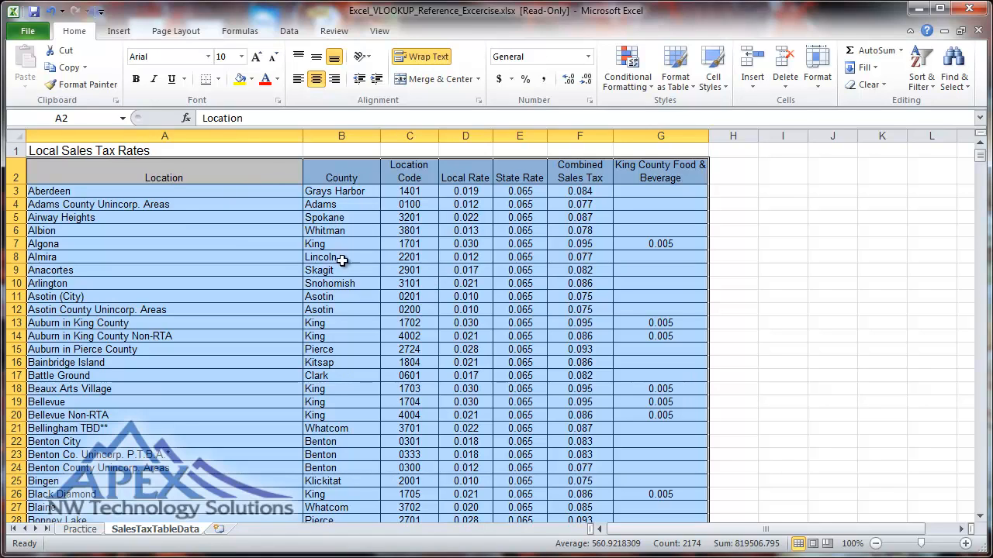
left_click(169, 178)
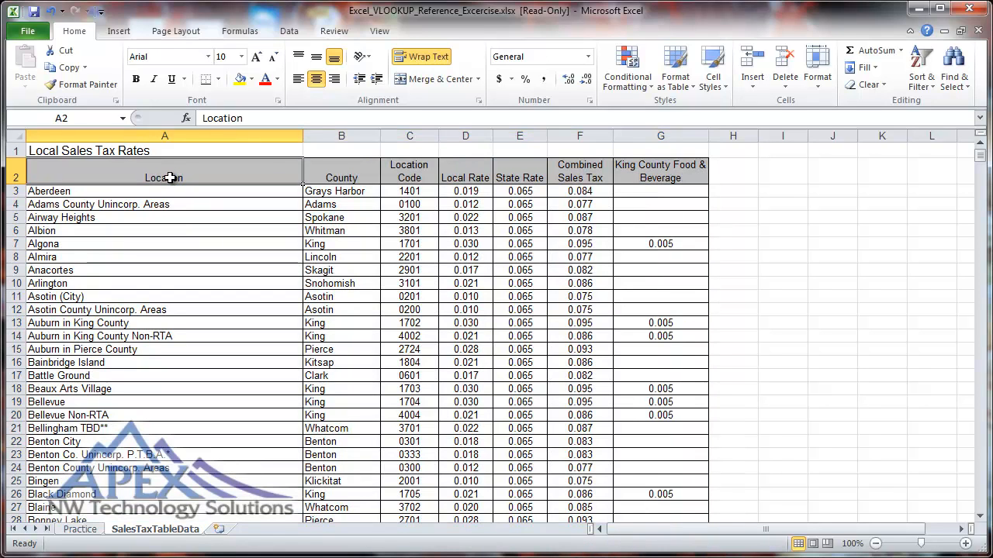
key("shift+Right")
key("shift+Right")
key("shift+Right")
key("shift+Right")
key("shift+Right")
key("shift+Right")
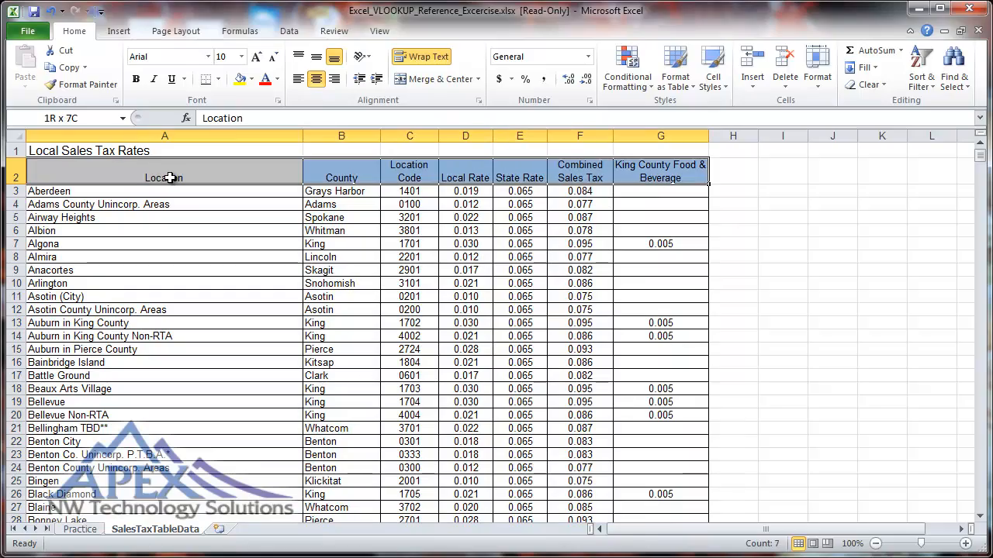
key("shift+Down")
key("shift+Down")
key("shift+Down")
key("shift+Down")
key("shift+Down")
key("shift+Down")
key("shift+Down")
key("shift+Down")
key("shift+Down")
key("shift+Down")
key("shift+Down")
key("shift+Down")
key("shift+Down")
key("shift+Down")
key("shift+Down")
key("shift+Down")
key("shift+Down")
key("shift+Down")
key("shift+Down")
key("shift+Down")
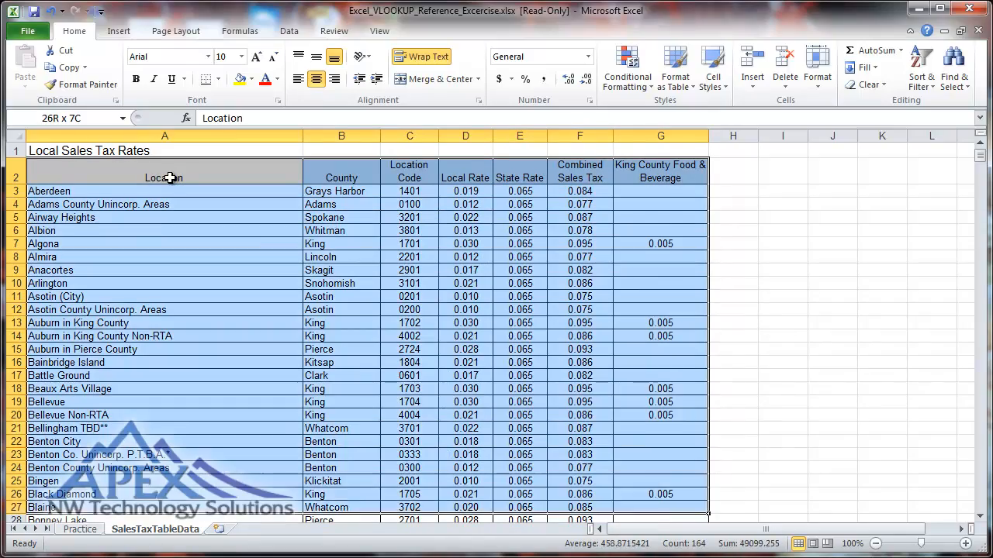
key("shift+Down")
key("shift+Down")
key("shift+Down")
key("shift+Down")
key("shift+Down")
key("shift+Down")
key("shift+Down")
key("shift+Down")
key("shift+Down")
key("shift+Down")
key("shift+Down")
key("shift+Down")
key("shift+Down")
key("shift+Down")
key("shift+Down")
key("shift+Down")
key("shift+Down")
key("shift+Down")
key("shift+Down")
key("shift+Down")
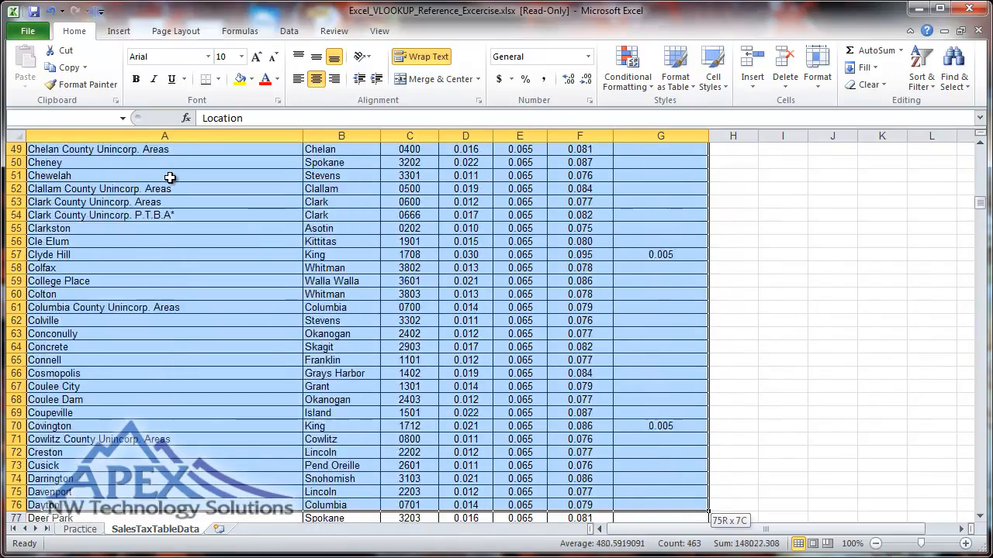
key("shift+Down")
key("shift+Down")
key("shift+Down")
key("shift+Down")
key("shift+Down")
key("shift+Down")
key("shift+Down")
key("shift+Down")
key("shift+Down")
key("shift+Down")
key("shift+Down")
key("shift+Down")
key("shift+Down")
key("shift+Down")
key("shift+Down")
key("shift+Down")
key("shift+Down")
key("shift+Down")
key("shift+Down")
key("shift+Down")
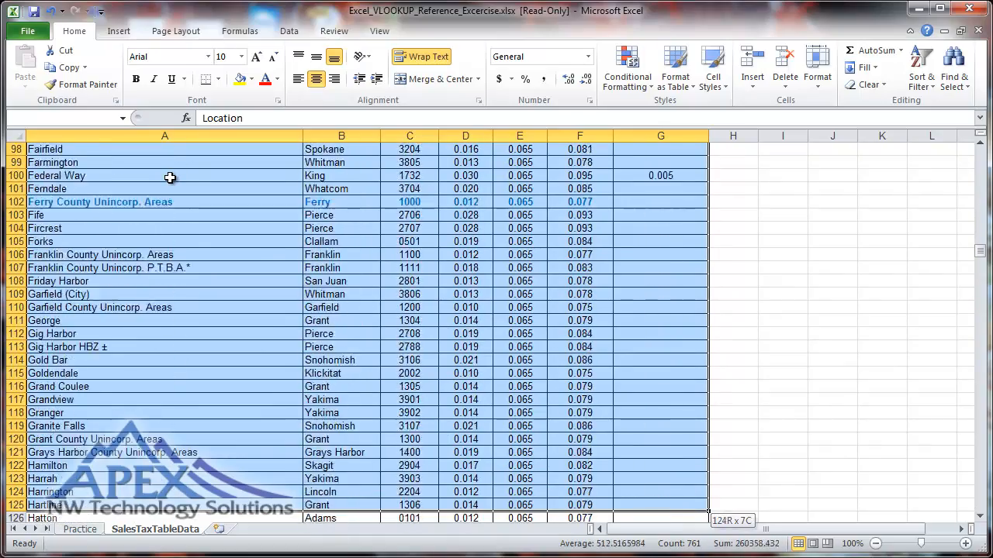
key("shift+Down")
key("shift+Down")
key("shift+Down")
key("shift+Down")
key("shift+Down")
key("shift+Down")
key("shift+Down")
key("shift+Down")
key("shift+Down")
key("shift+Down")
key("shift+Down")
key("shift+Down")
key("shift+Down")
key("shift+Down")
key("shift+Down")
key("shift+Down")
key("shift+Down")
key("shift+Down")
key("shift+Down")
key("shift+Down")
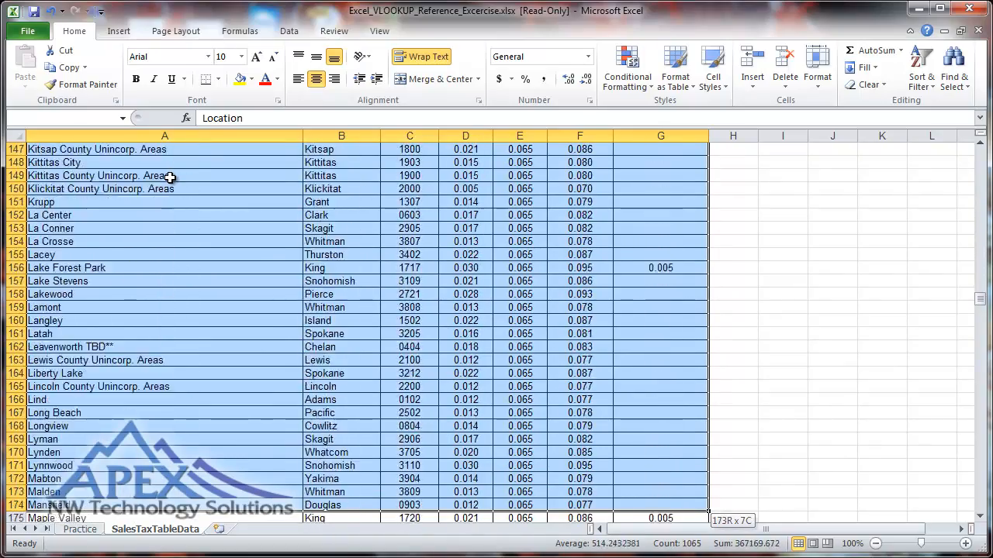
key("shift+Down")
key("shift+Down")
key("shift+Down")
key("shift+Down")
key("shift+Down")
key("shift+Down")
key("shift+Down")
key("shift+Down")
key("shift+Down")
key("shift+Down")
key("shift+Down")
key("shift+Down")
key("shift+Down")
key("shift+Down")
key("shift+Down")
key("shift+Down")
key("shift+Down")
key("shift+Down")
key("shift+Down")
key("shift+Down")
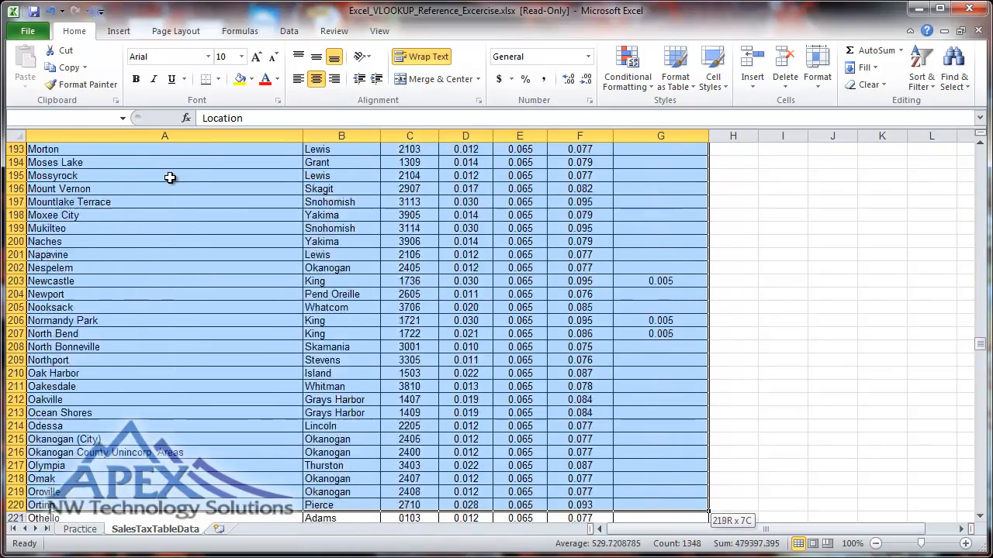
key("shift+Down")
key("shift+Down")
key("shift+Down")
key("shift+Down")
key("shift+Down")
key("shift+Down")
key("shift+Down")
key("shift+Down")
key("shift+Down")
key("shift+Down")
key("shift+Down")
key("shift+Down")
key("shift+Down")
key("shift+Down")
key("shift+Down")
key("shift+Down")
key("shift+Down")
key("shift+Down")
key("shift+Down")
key("shift+Down")
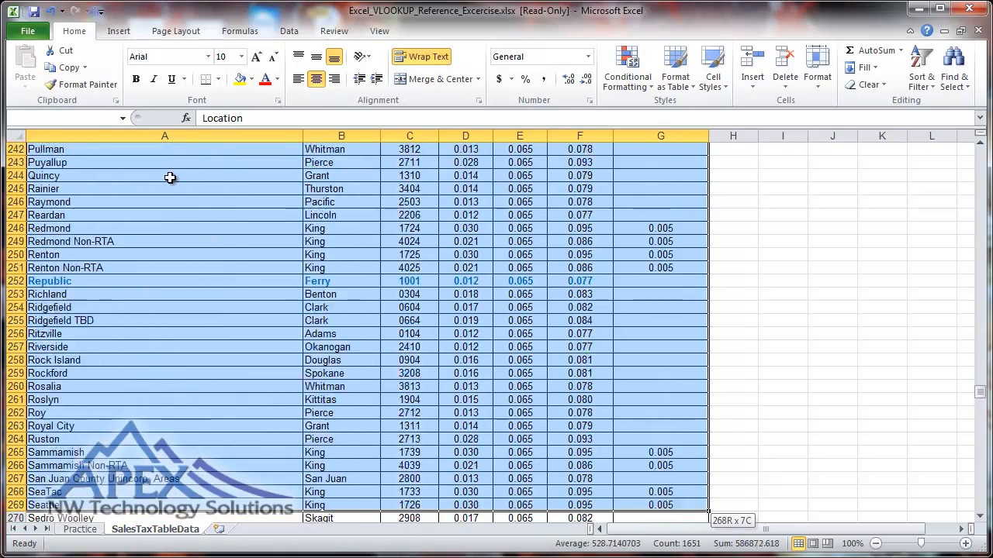
key("shift+Down")
key("shift+Down")
key("shift+Down")
key("shift+Down")
key("shift+Down")
key("shift+Down")
key("shift+Down")
key("shift+Down")
key("shift+Down")
key("shift+Down")
key("shift+Down")
key("shift+Down")
key("shift+Down")
key("shift+Down")
key("shift+Down")
key("shift+Down")
key("shift+Down")
key("shift+Down")
key("shift+Down")
key("shift+Down")
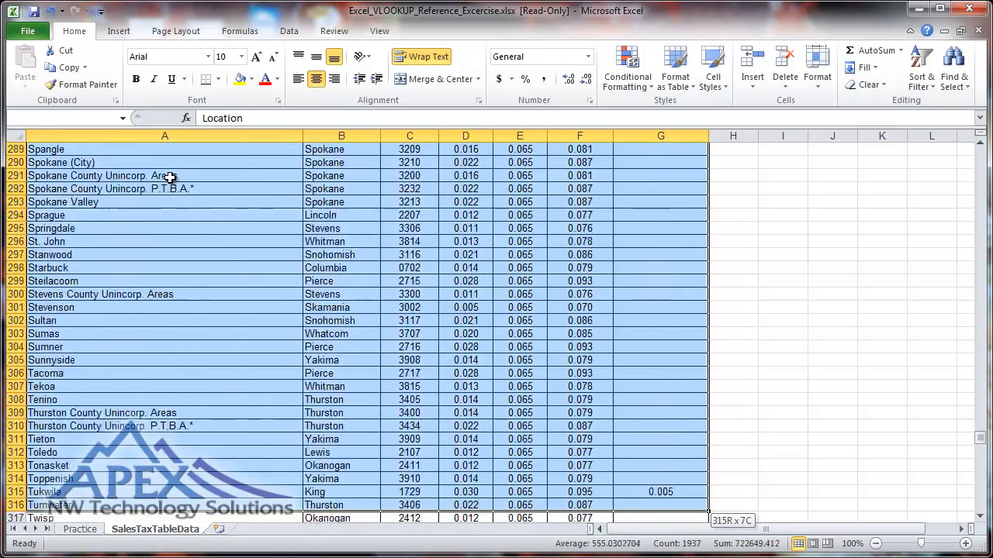
key("shift+Down")
key("shift+Down")
key("shift+Down")
key("shift+Down")
key("shift+Down")
key("shift+Down")
key("shift+Down")
key("shift+Down")
key("shift+Down")
key("shift+Down")
key("shift+Down")
key("shift+Down")
key("shift+Down")
key("shift+Down")
key("shift+Down")
key("shift+Down")
key("shift+Down")
key("shift+Down")
key("shift+Down")
key("shift+Down")
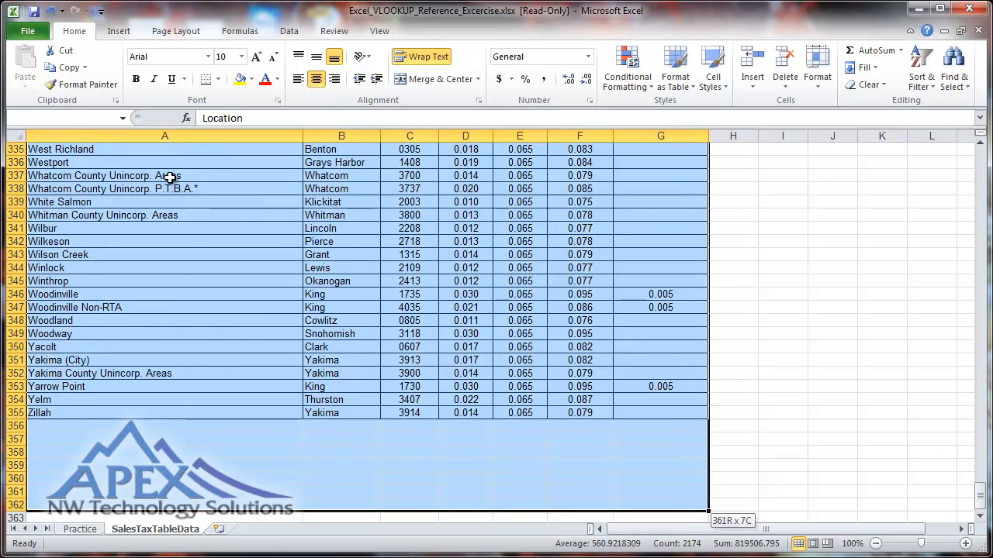
key("shift+Up")
key("shift+Up")
key("shift+Up")
key("shift+Up")
key("shift+Up")
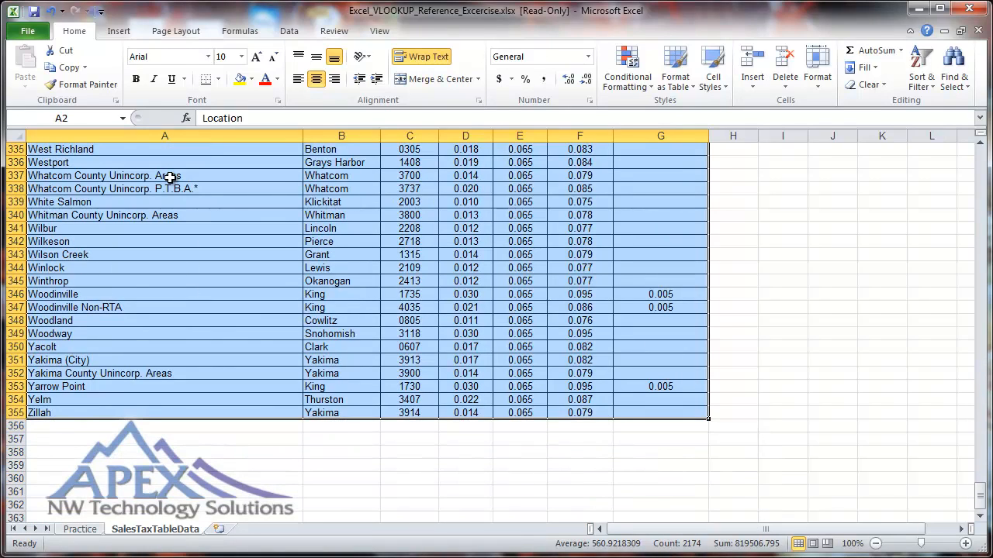
- Name the selected tax rate table range SalesTax
left_click(93, 118)
type("SalesTax")
key("Return")
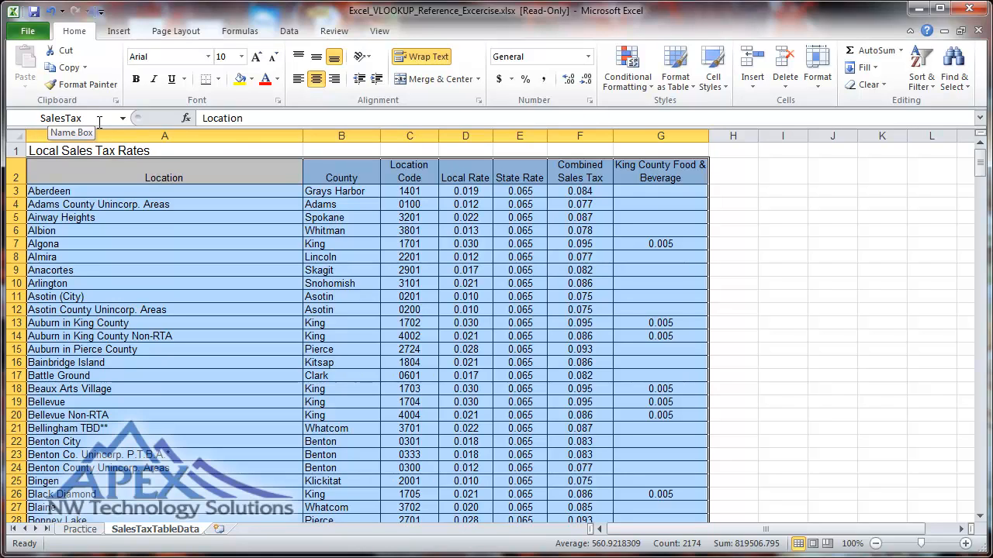
- Insert a VLOOKUP function in C2 of the Practice sheet with B2 as the lookup value and SalesTax as the table array
left_click(80, 529)
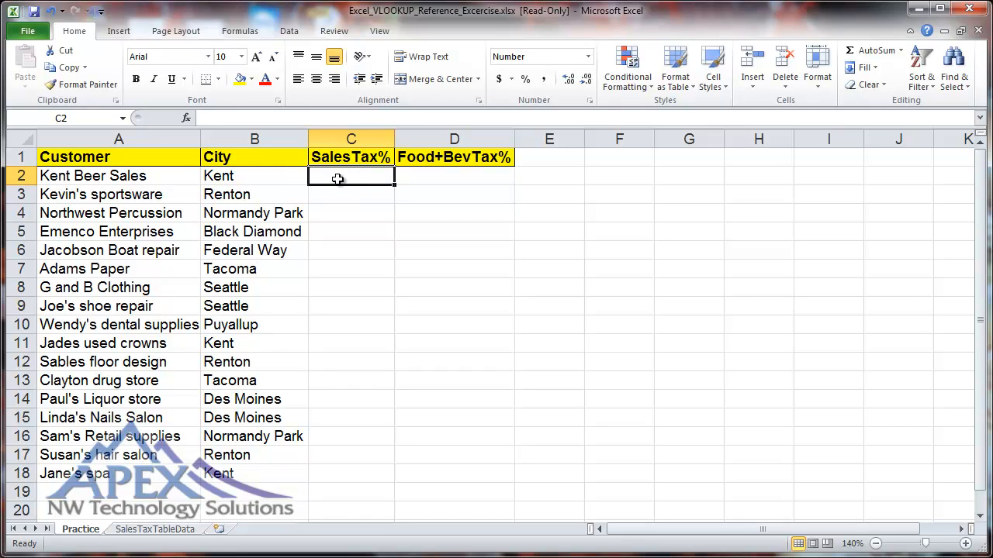
left_click(243, 34)
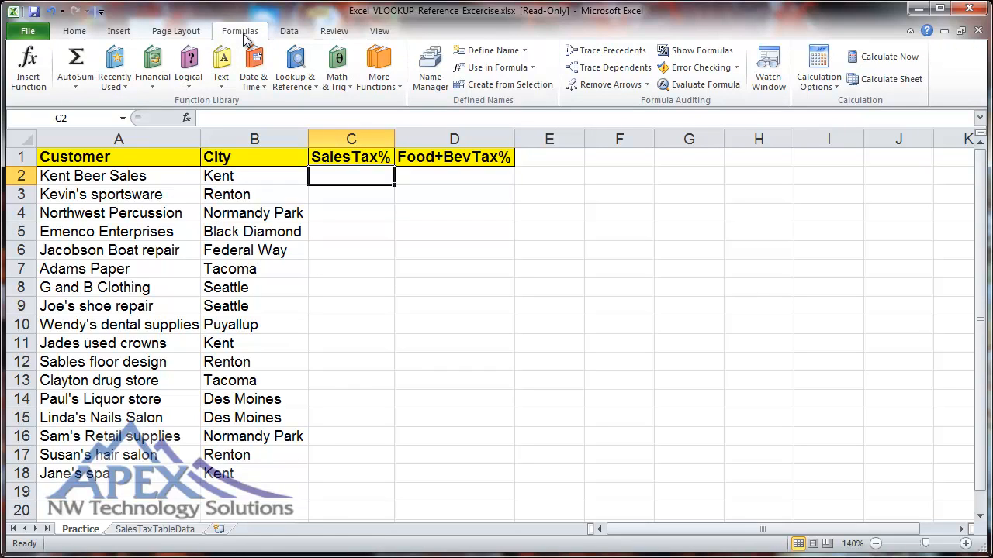
left_click(301, 76)
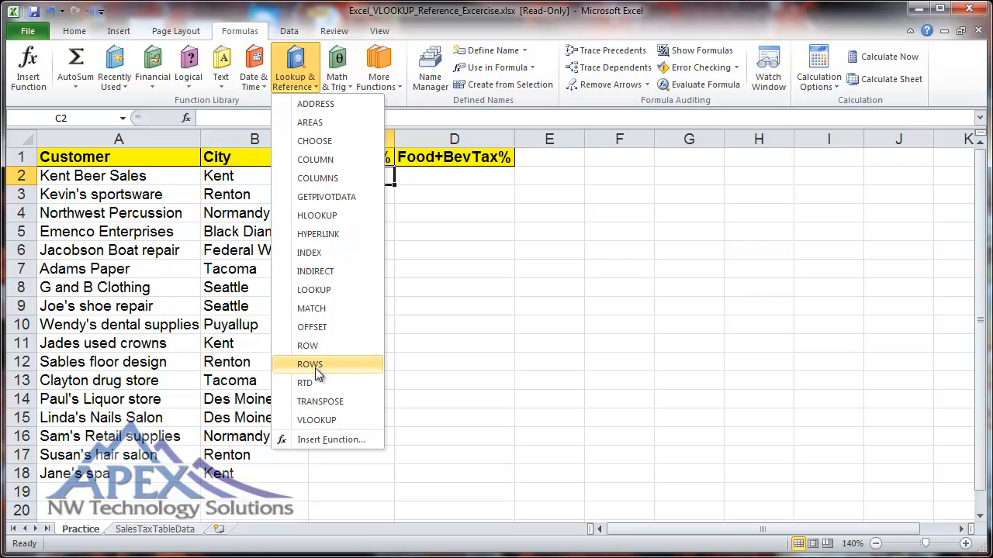
left_click(317, 419)
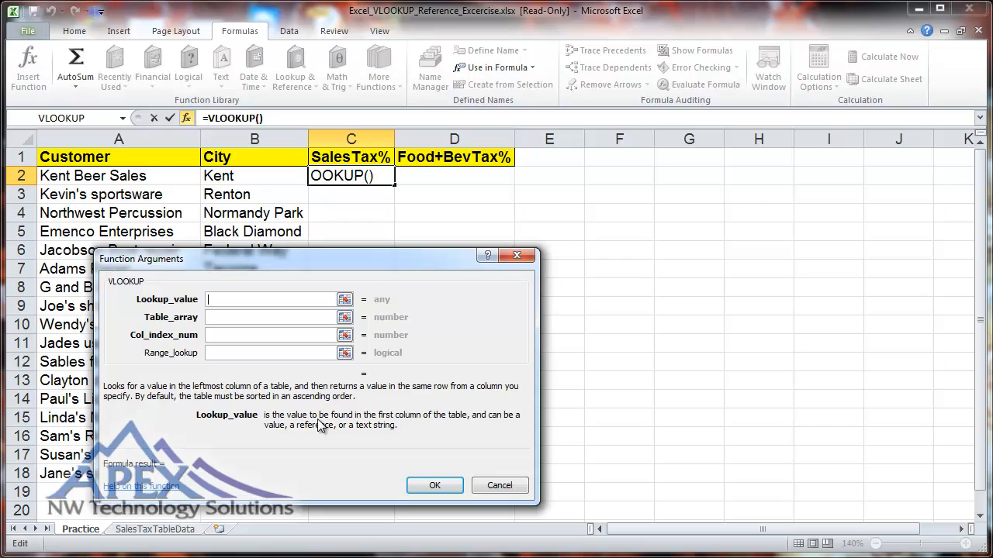
left_click(230, 175)
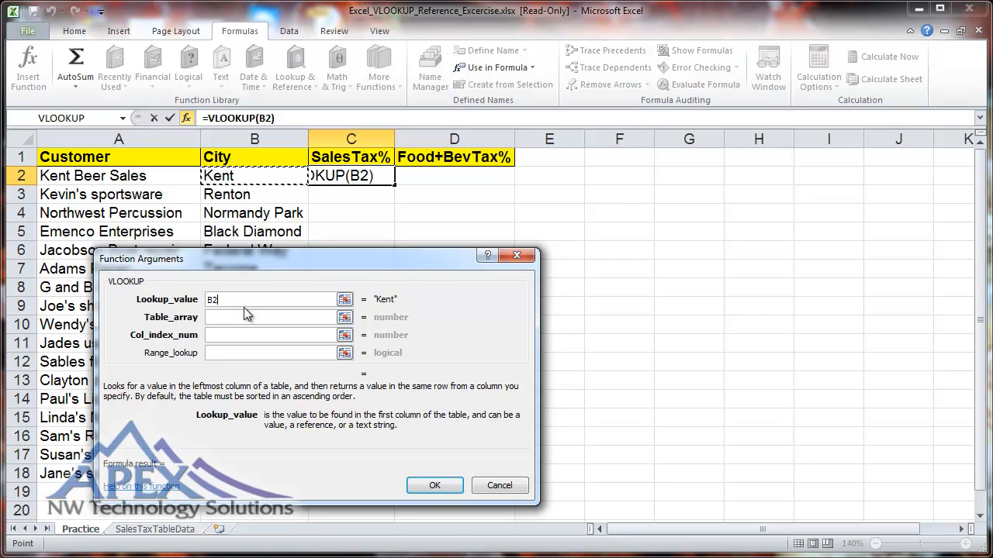
key("Tab")
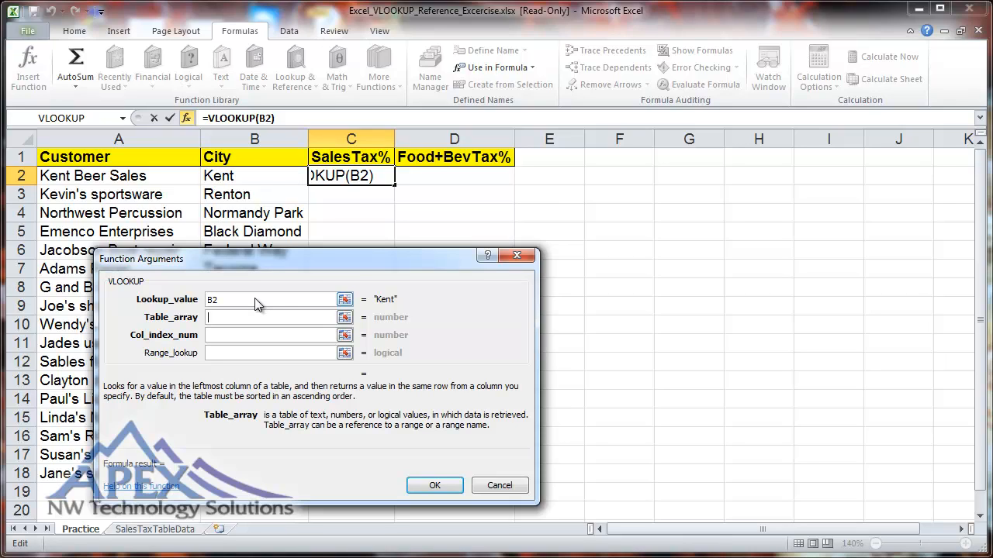
type("Sa")
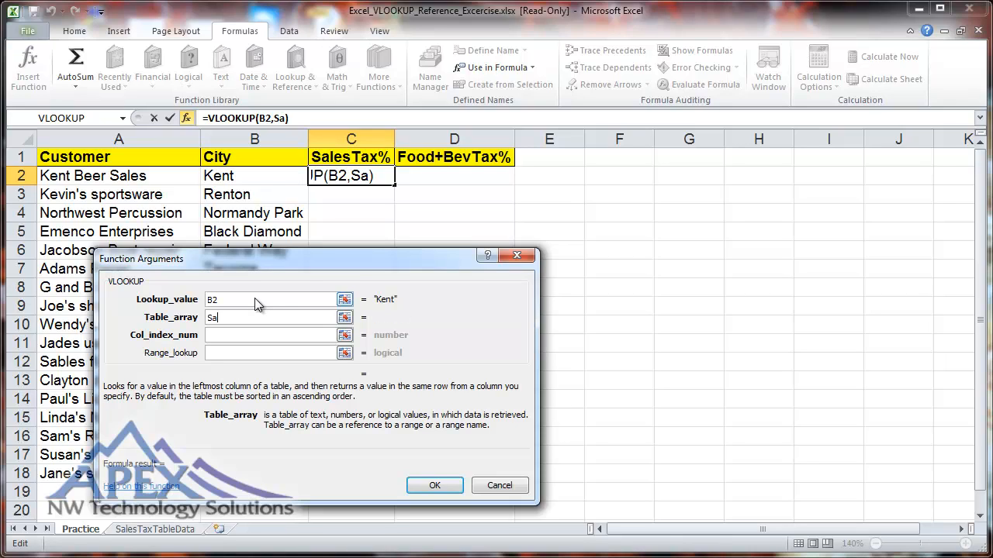
type("lesTax")
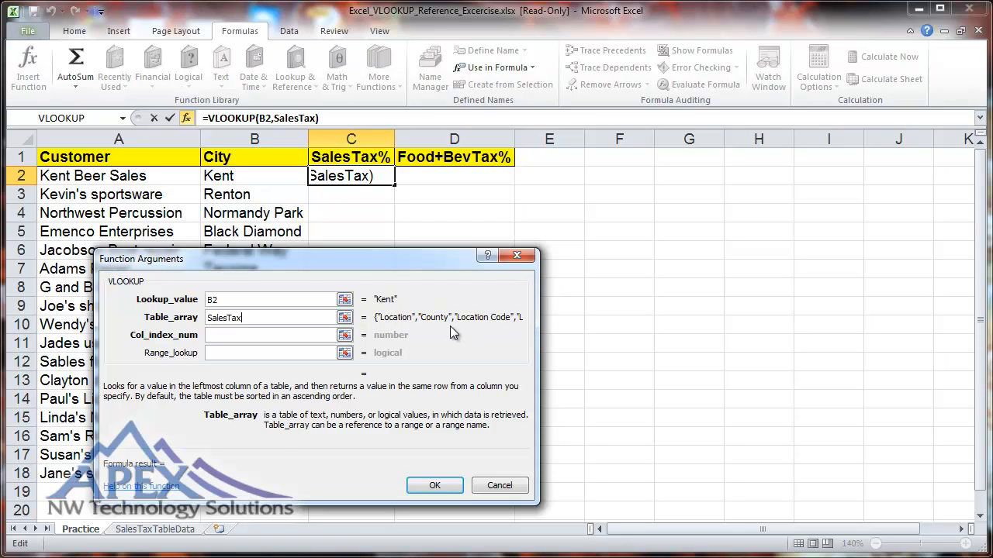
- Set the VLOOKUP column index to 6 and the range lookup to false, and complete the formula in C2
key("Tab")
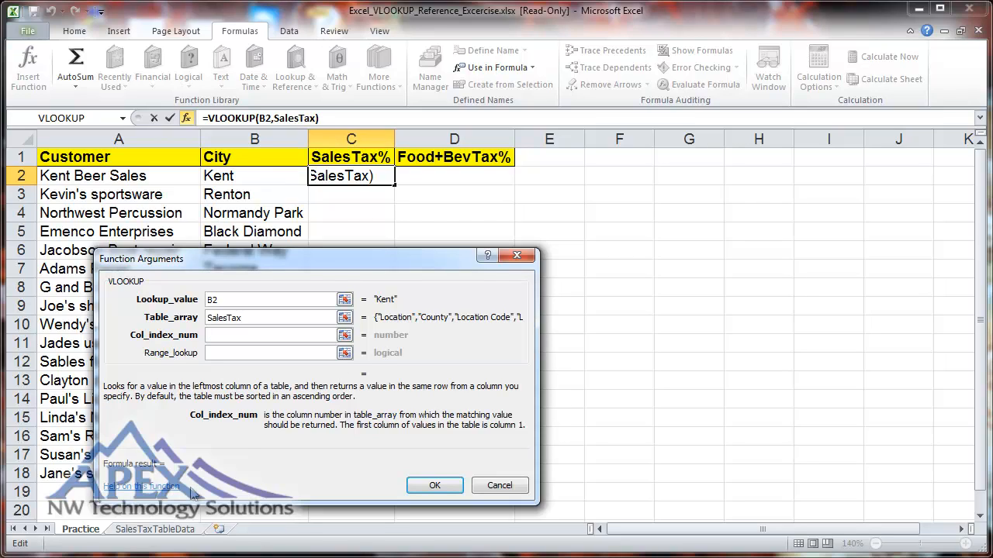
left_click(168, 532)
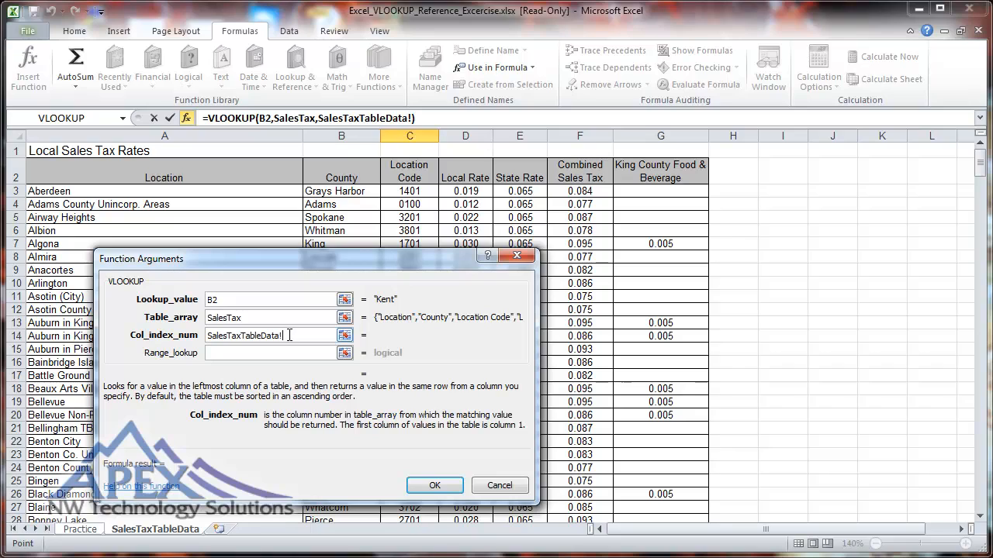
left_click_drag(289, 335, 206, 339)
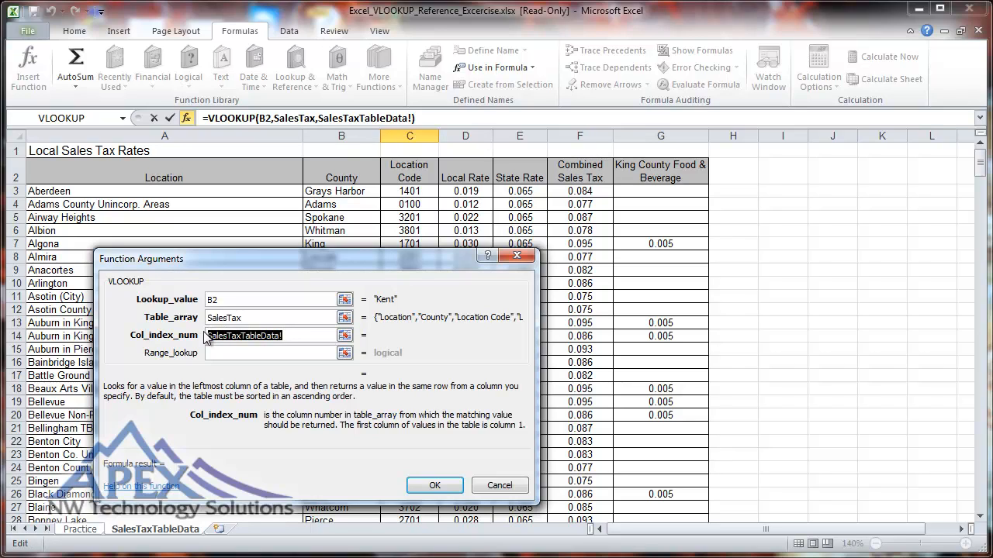
type("6")
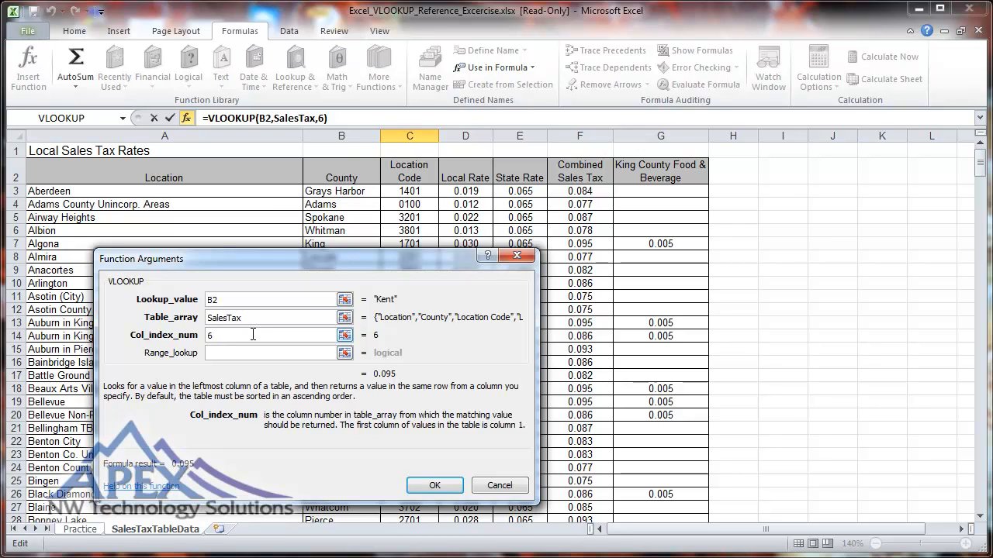
key("Tab")
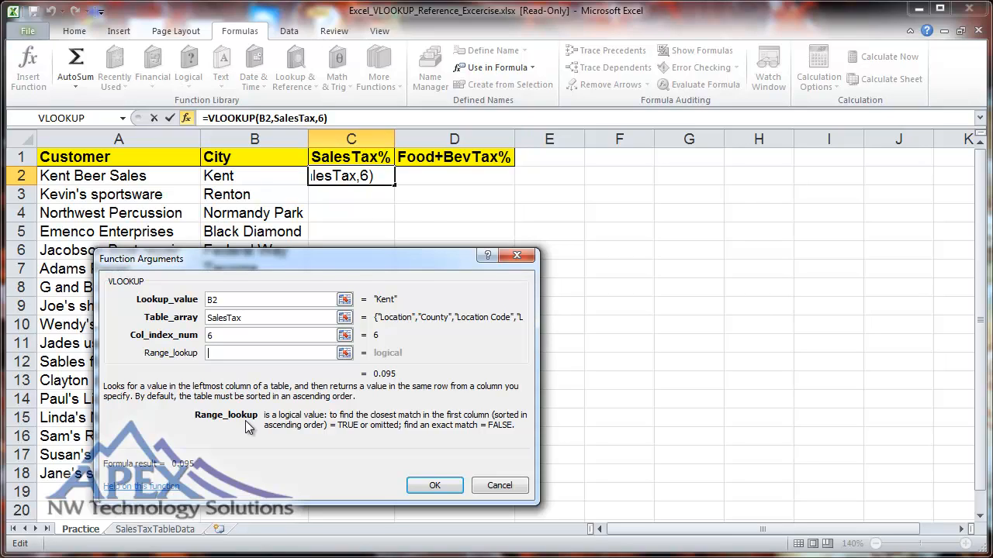
type("false")
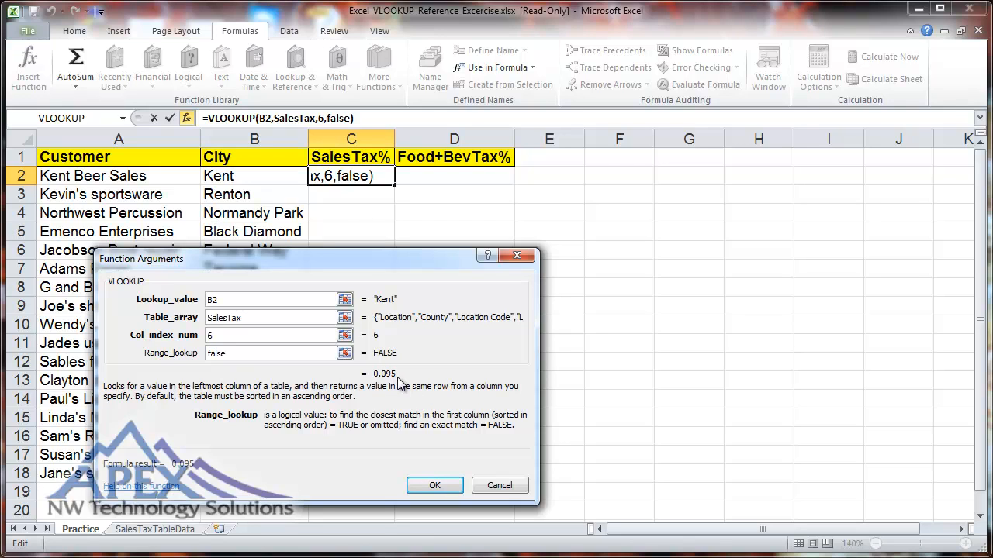
left_click(432, 487)
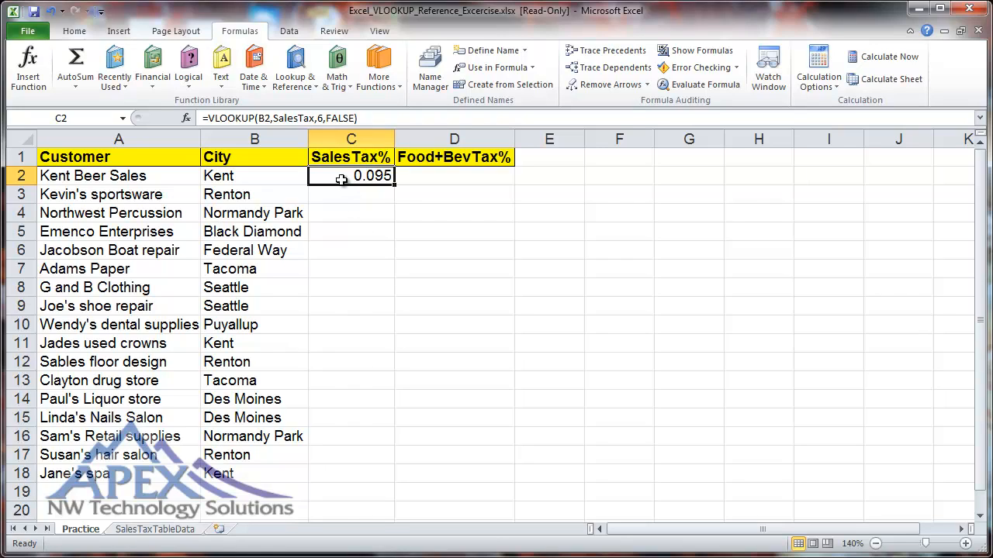
- Copy the VLOOKUP formula from C2 into C3:C18 to fill the SalesTax% column for the remaining customers
key("ctrl+c")
left_click_drag(343, 193, 344, 467)
key("ctrl+v")
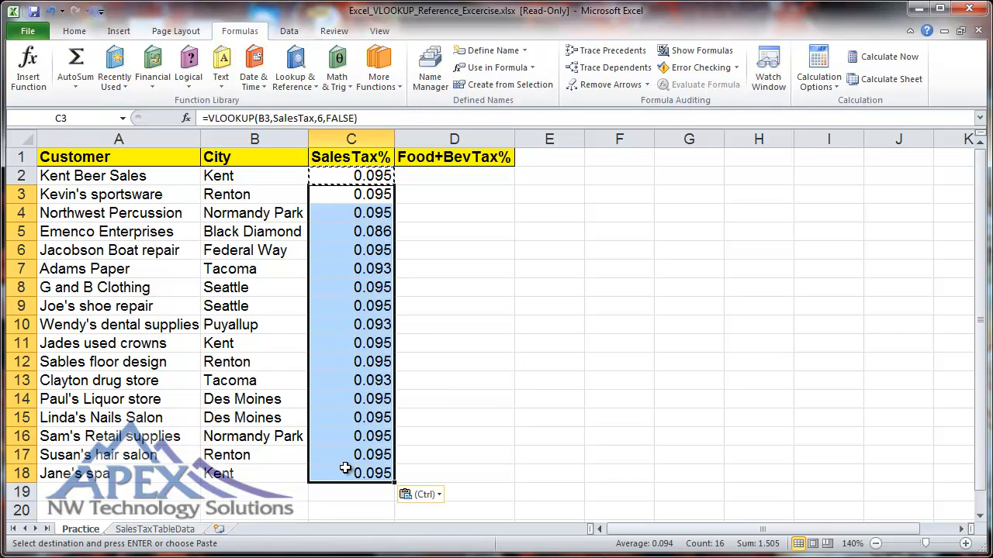
left_click(345, 467)
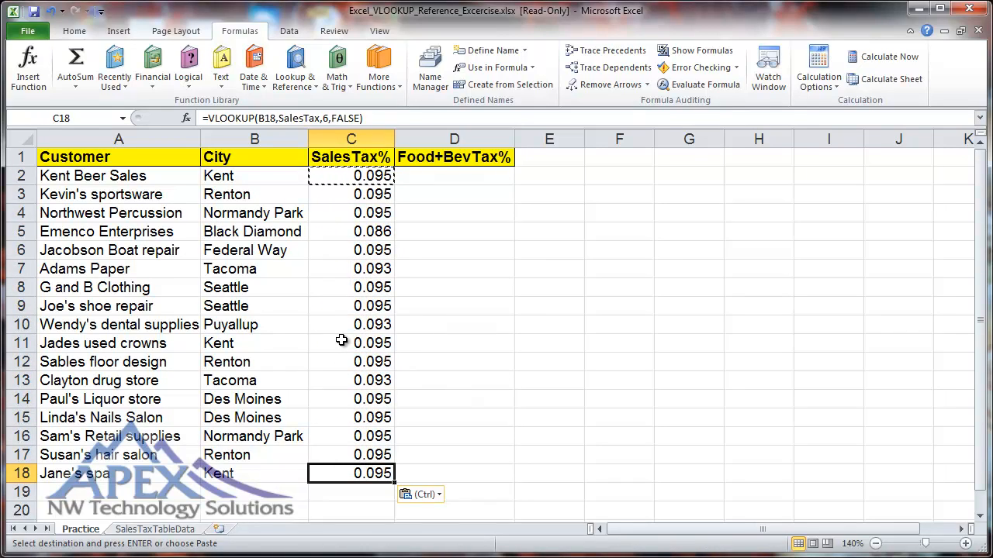
key("Escape")
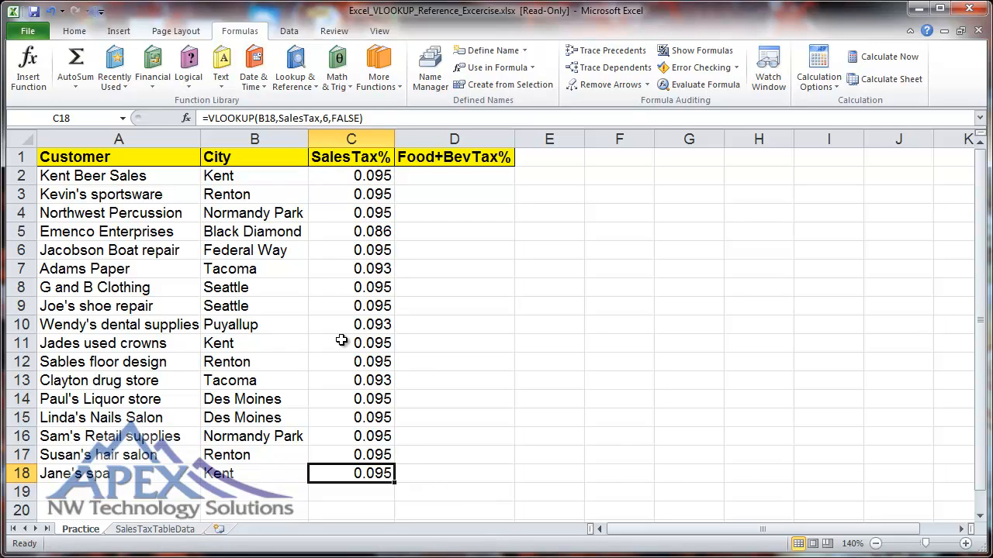
left_click(340, 178)
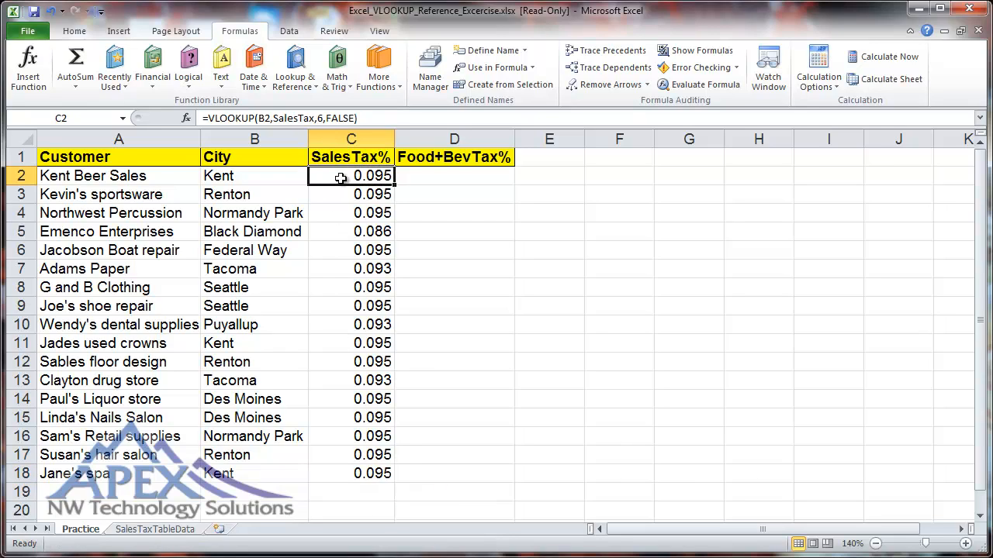
- Check the SalesTax% result in C5 against Black Diamond's combined sales tax on the SalesTaxTableData sheet and look further through the rate table
left_click(344, 231)
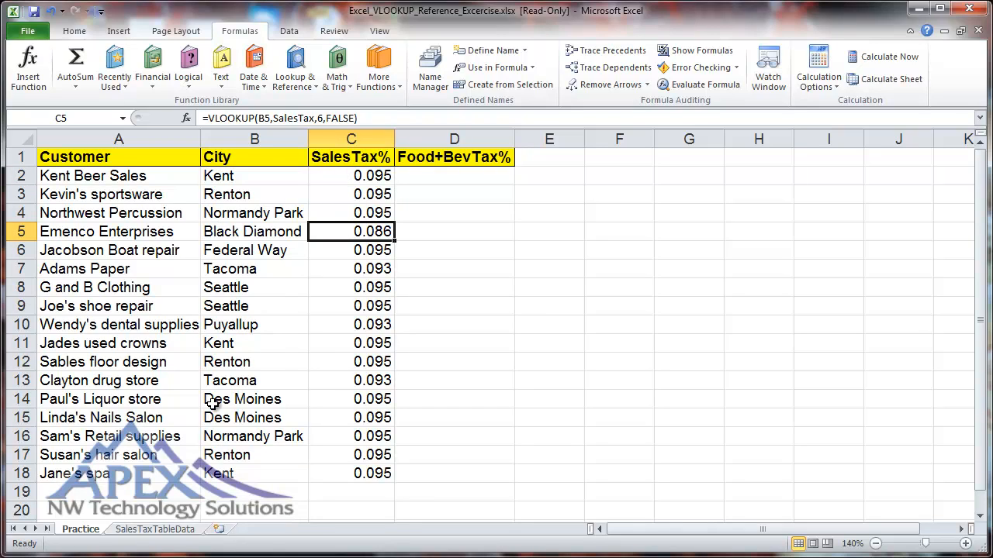
left_click(161, 531)
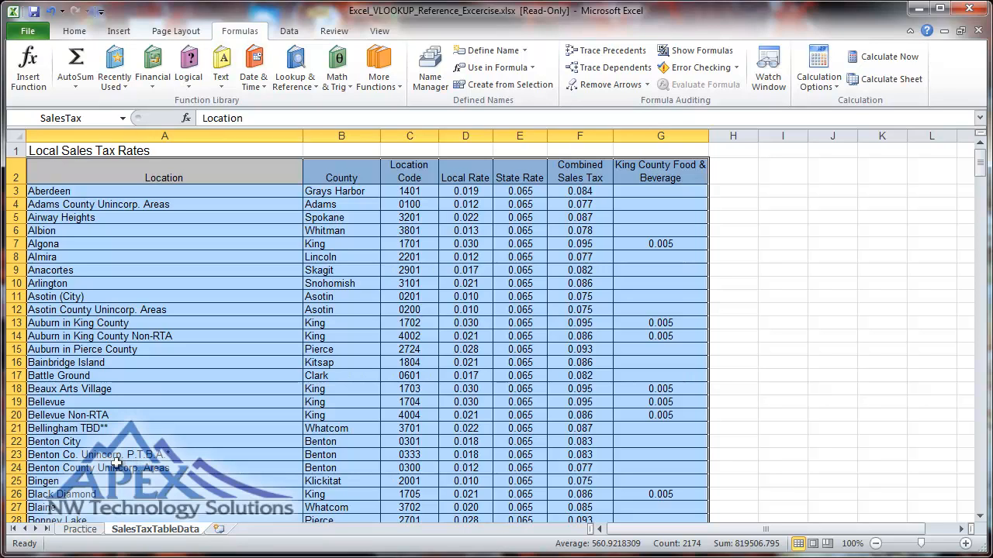
left_click(116, 495)
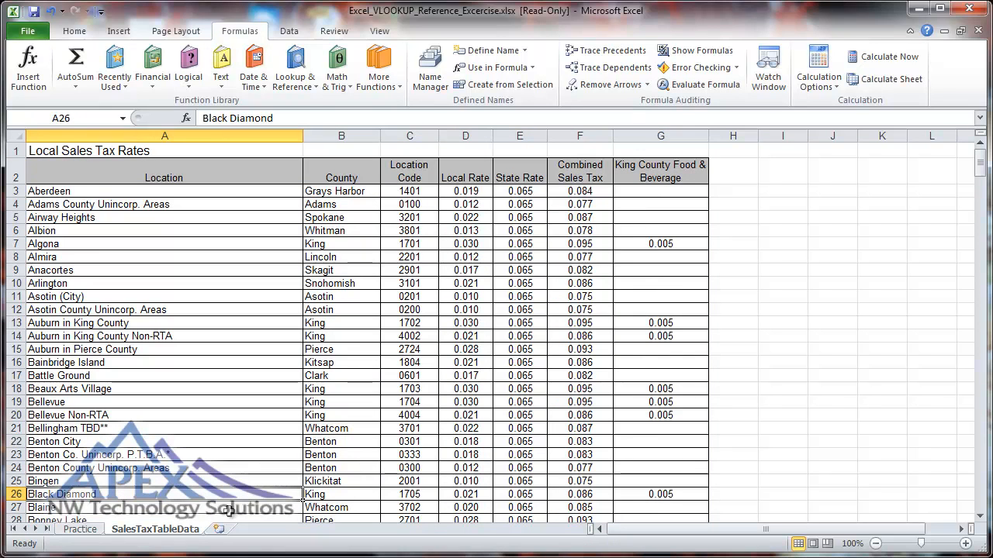
left_click(557, 494)
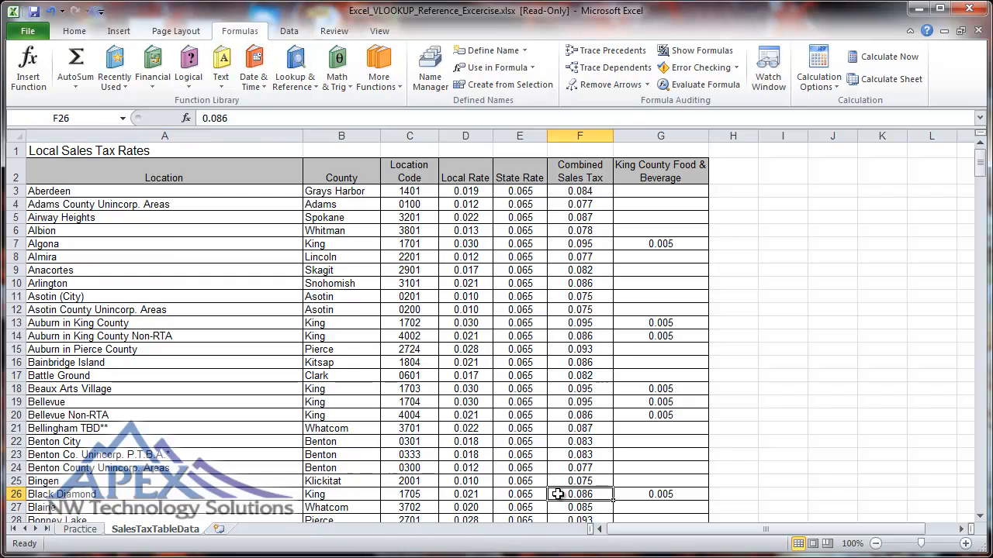
left_click(63, 494)
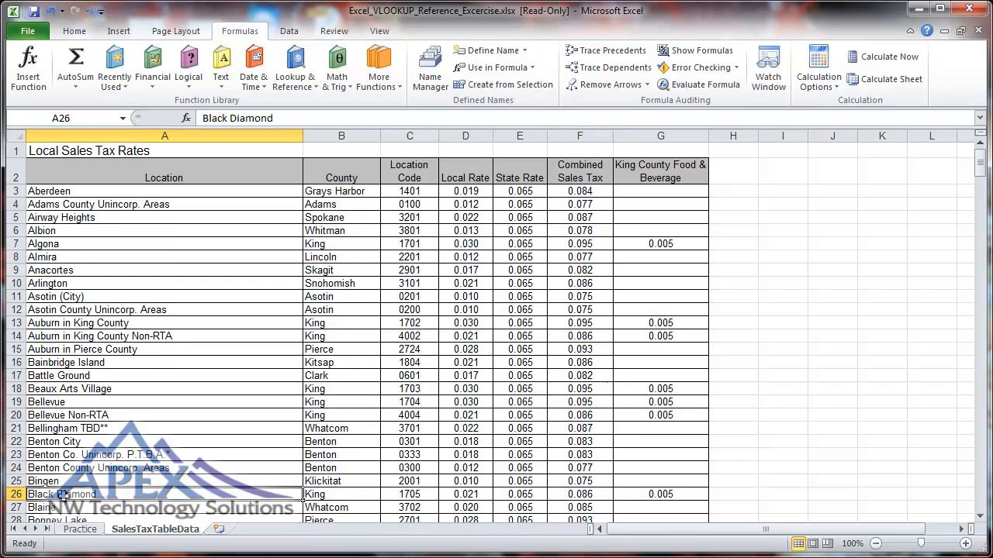
key("Page_Down")
key("Page_Down")
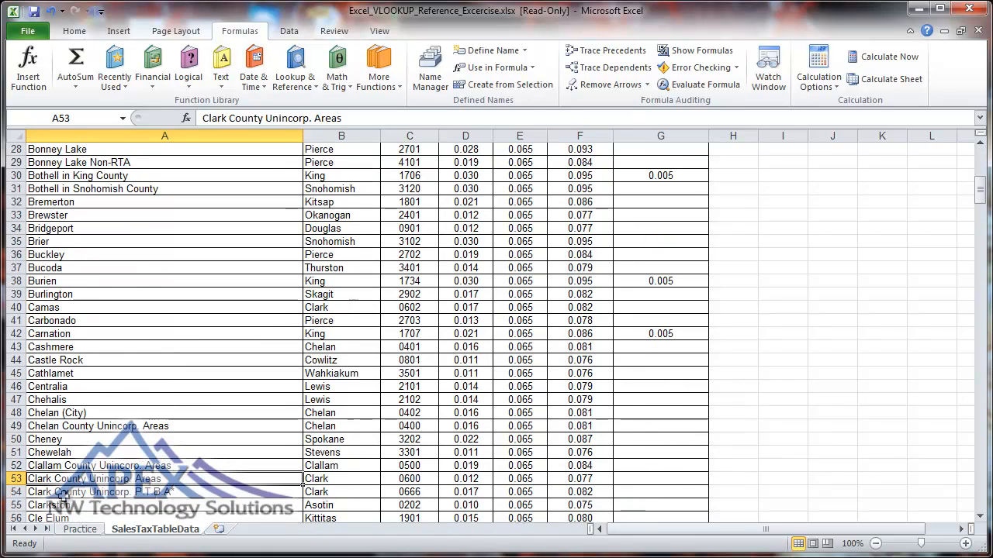
key("Page_Down")
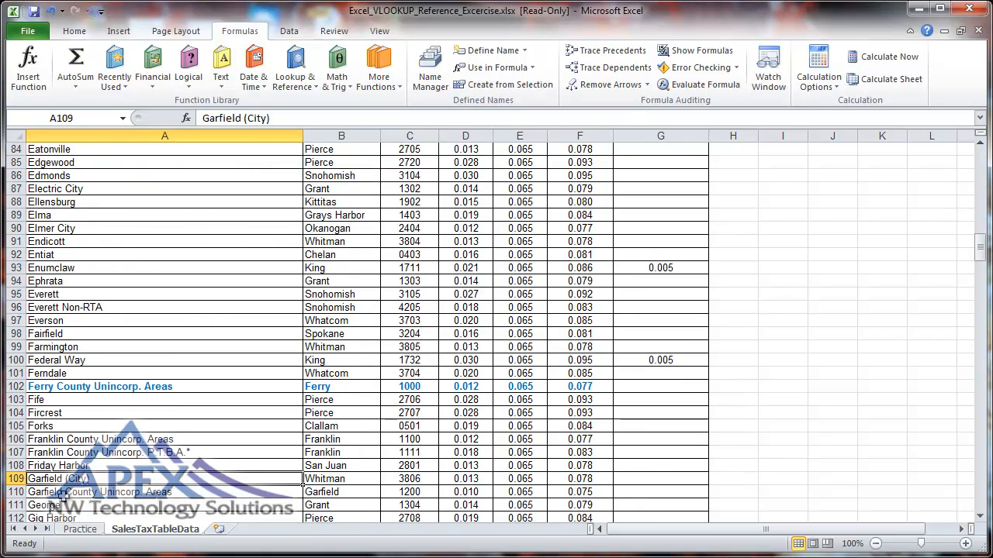
- Start a formula in D2 of the Practice sheet with a VLOOKUP of B2 in SalesTax, column index 6 and range lookup false
left_click(93, 529)
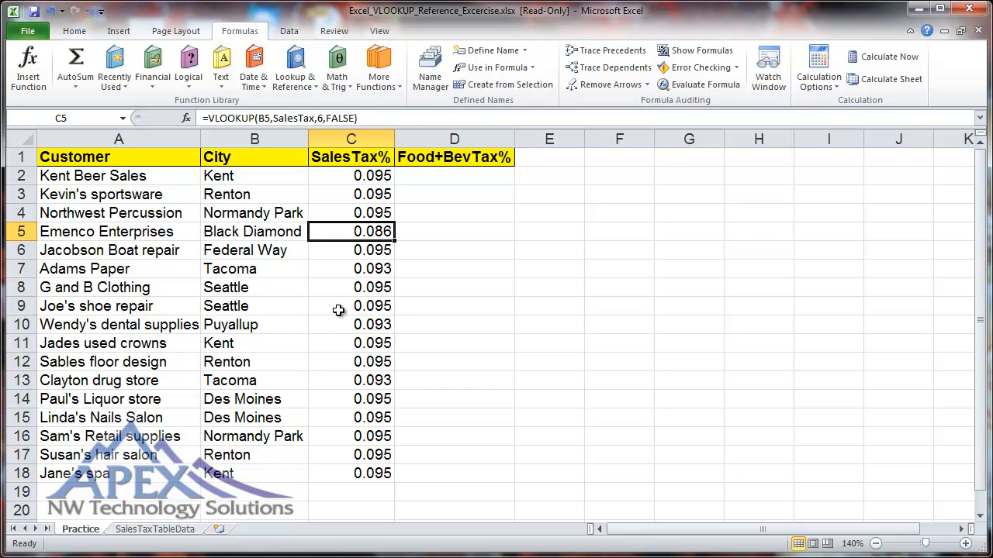
left_click(445, 179)
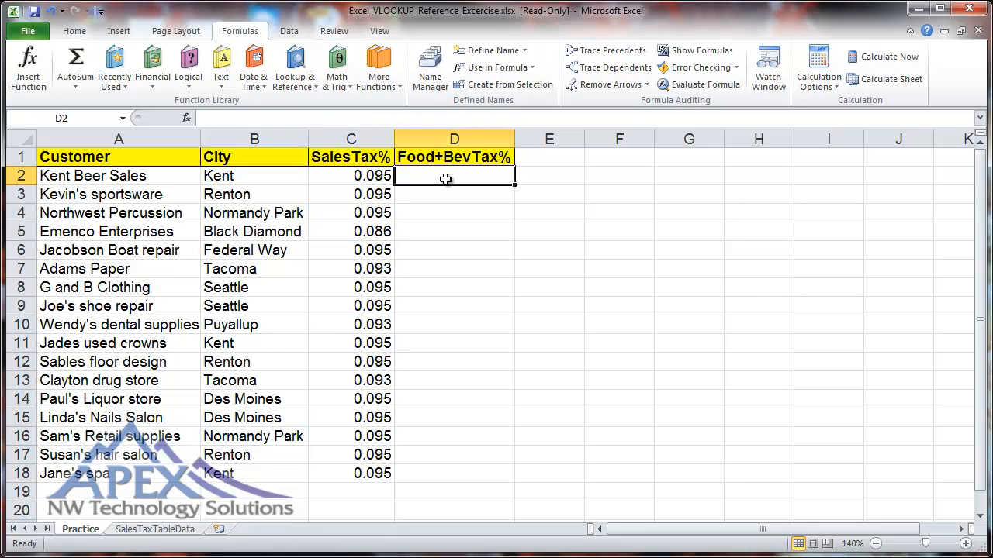
type("=")
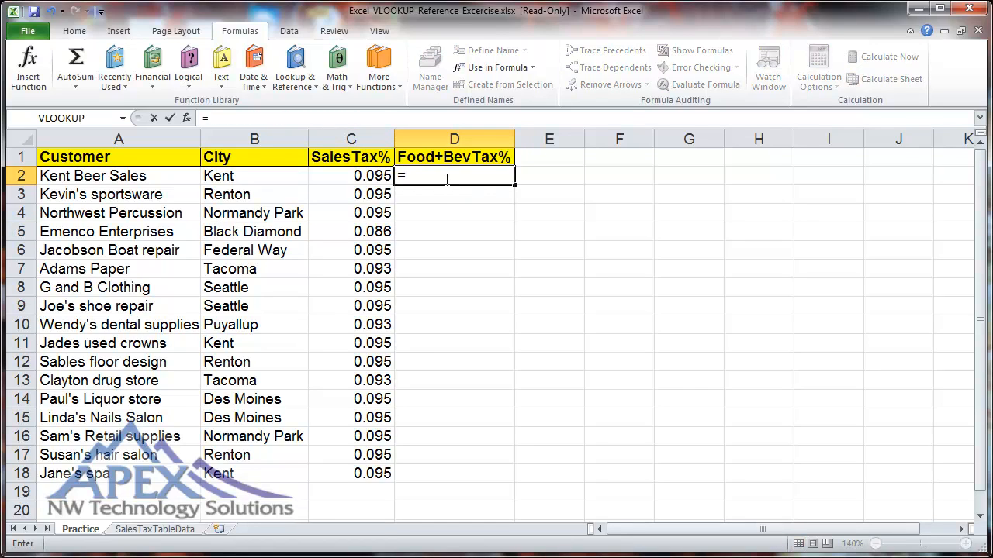
type("vloo")
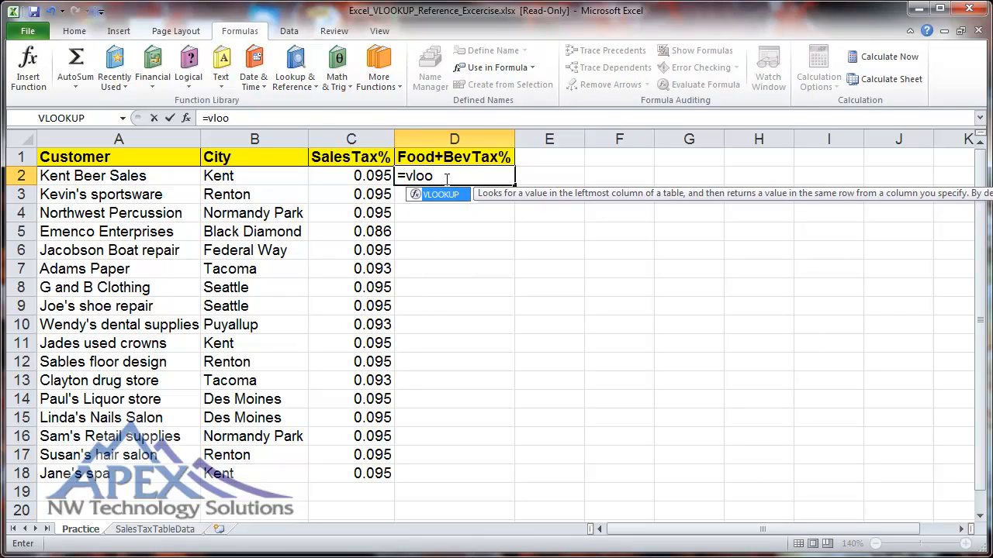
key("Tab")
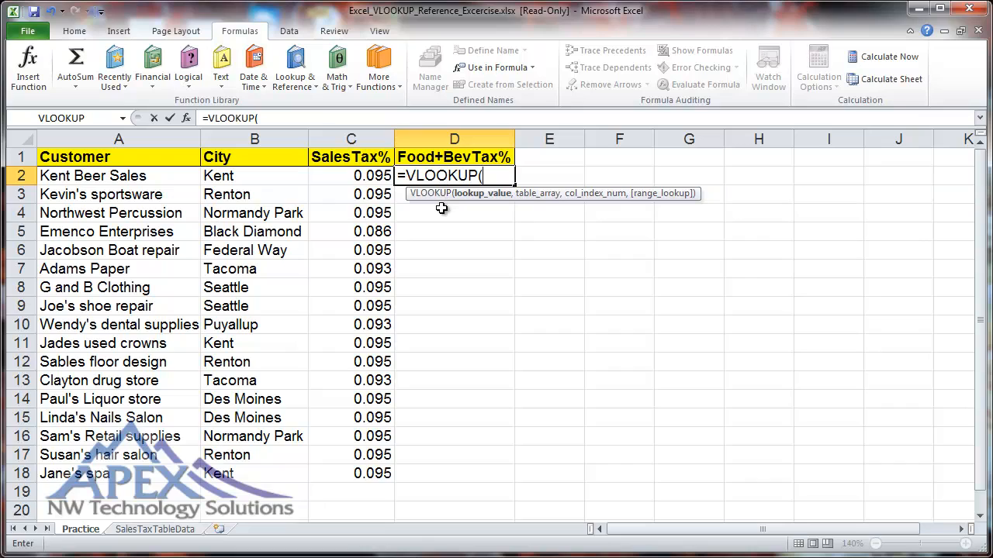
type("b2,")
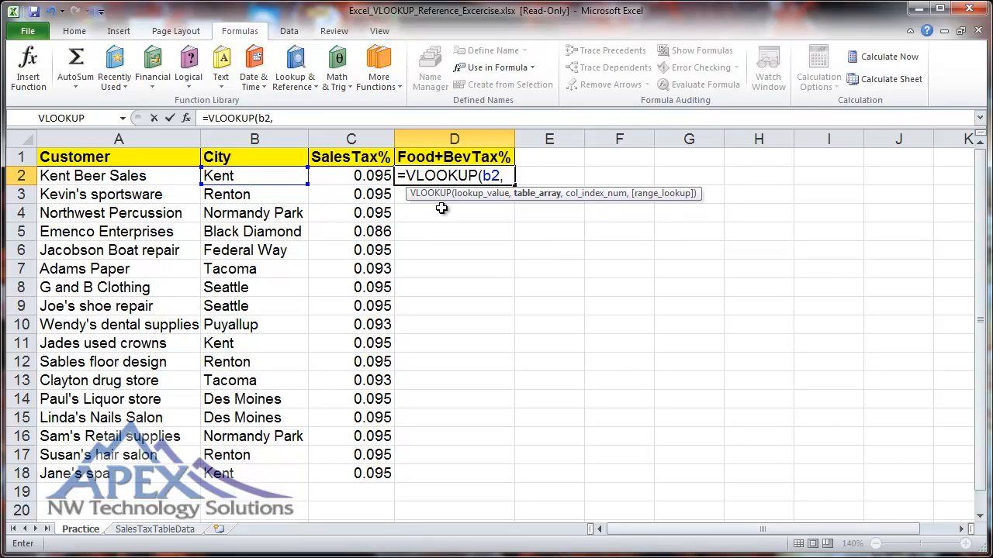
type("salesta")
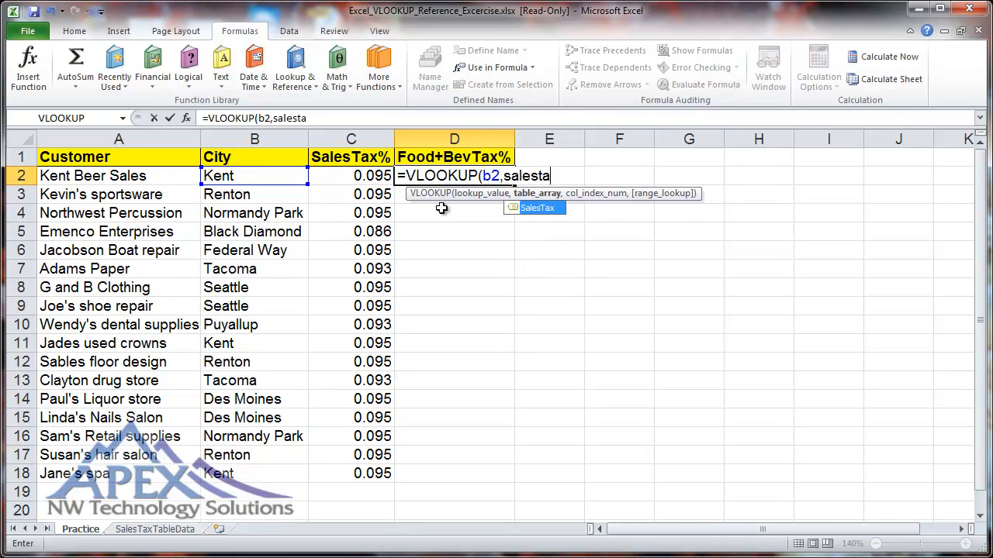
type("x,")
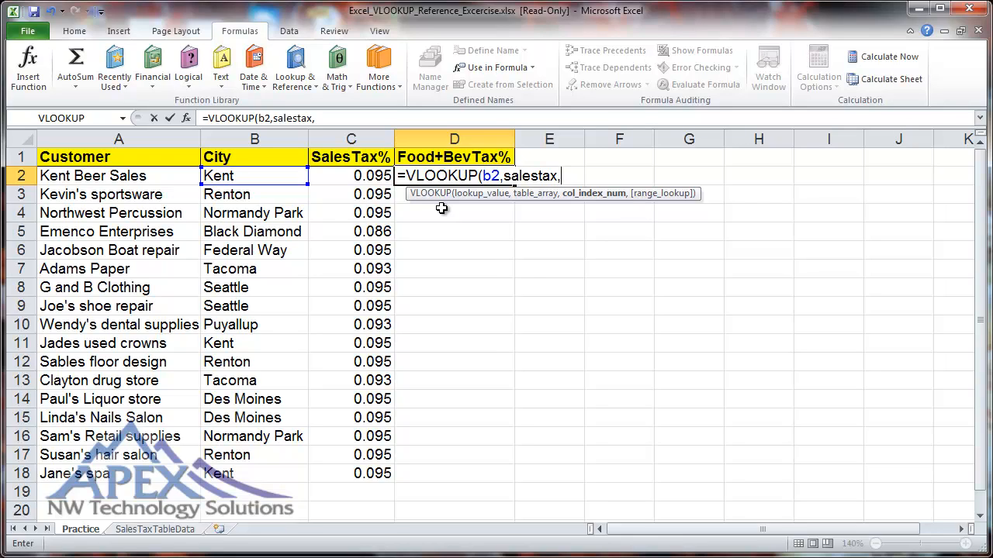
type("6,")
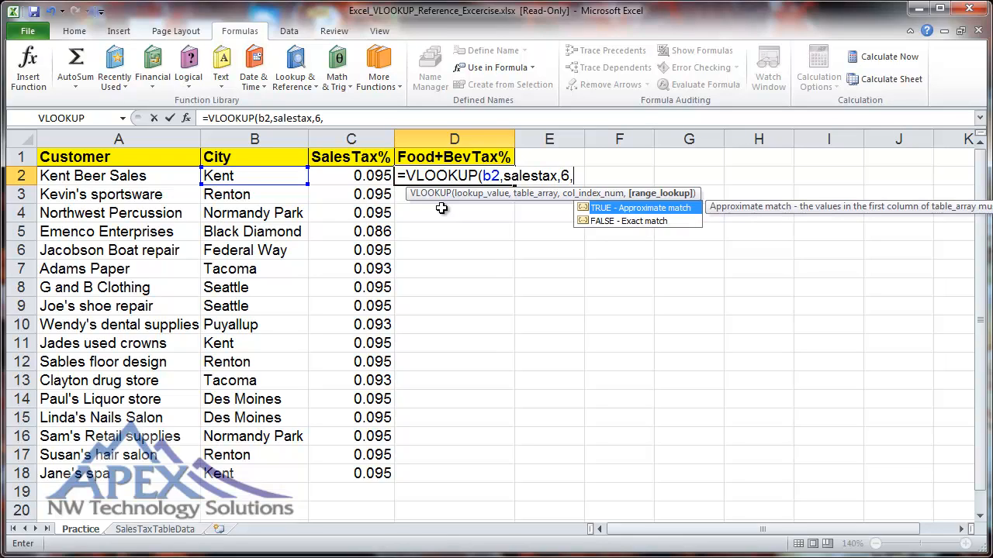
type("false)")
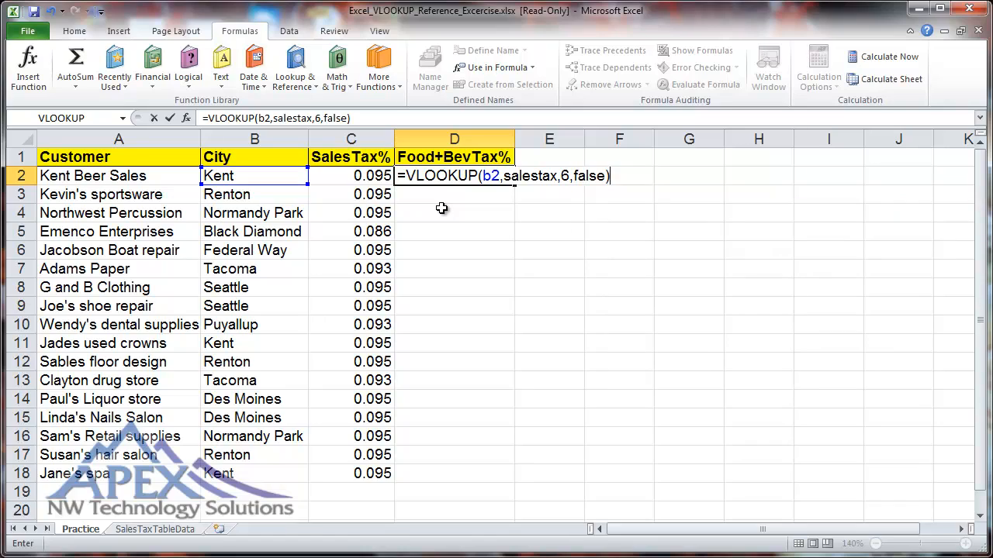
type("+vlook")
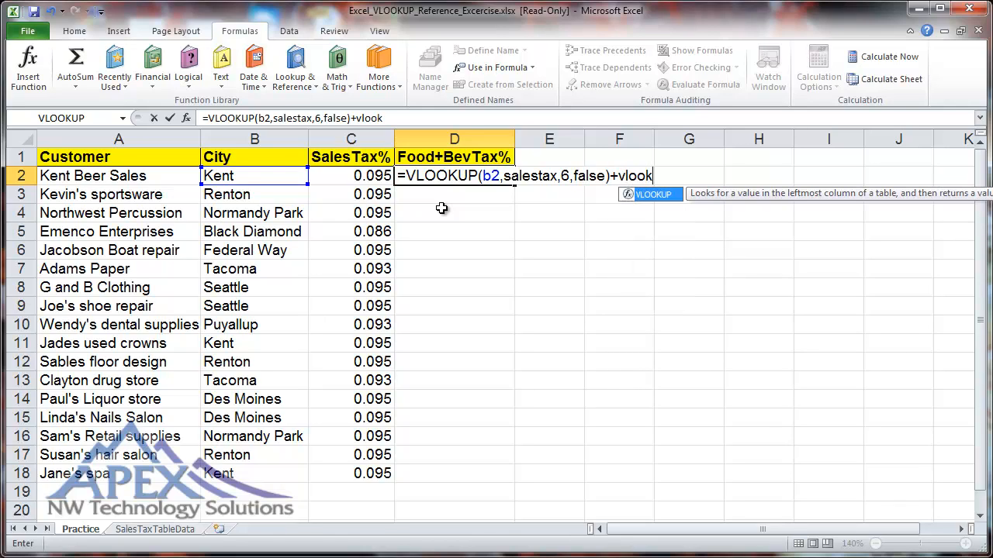
- Add a second VLOOKUP to the D2 formula with B2 as the lookup value and SalesTax as the table array
key("Tab")
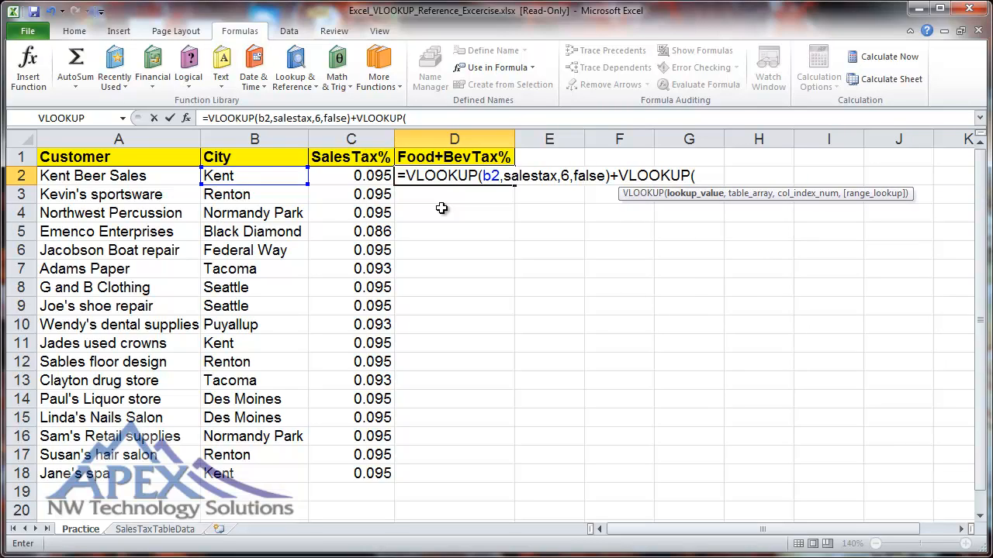
type("b2,")
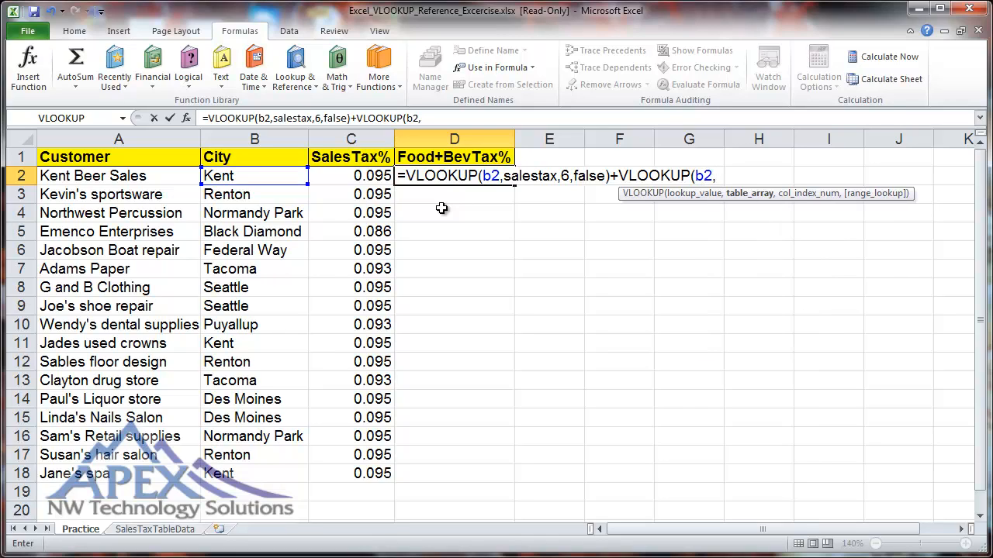
type("salest")
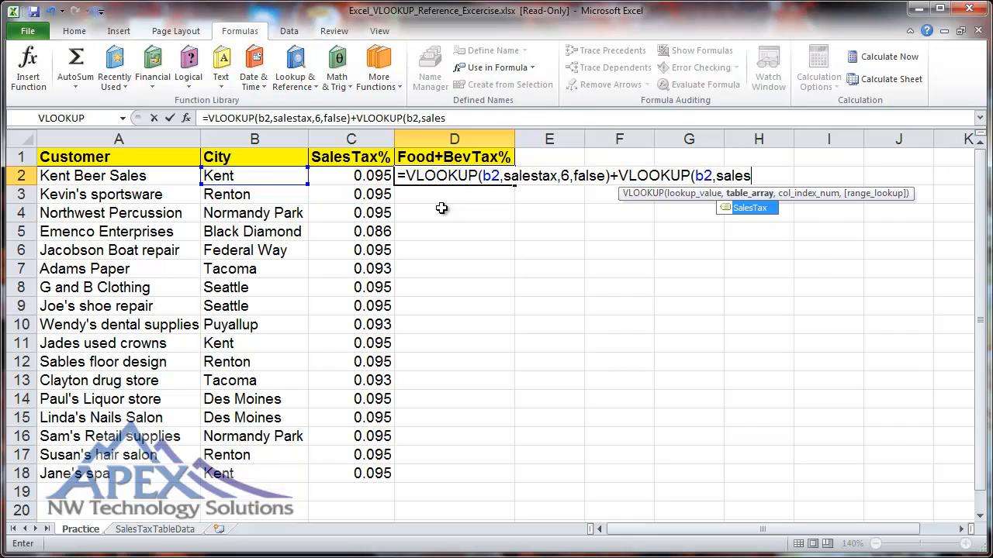
type("ax,")
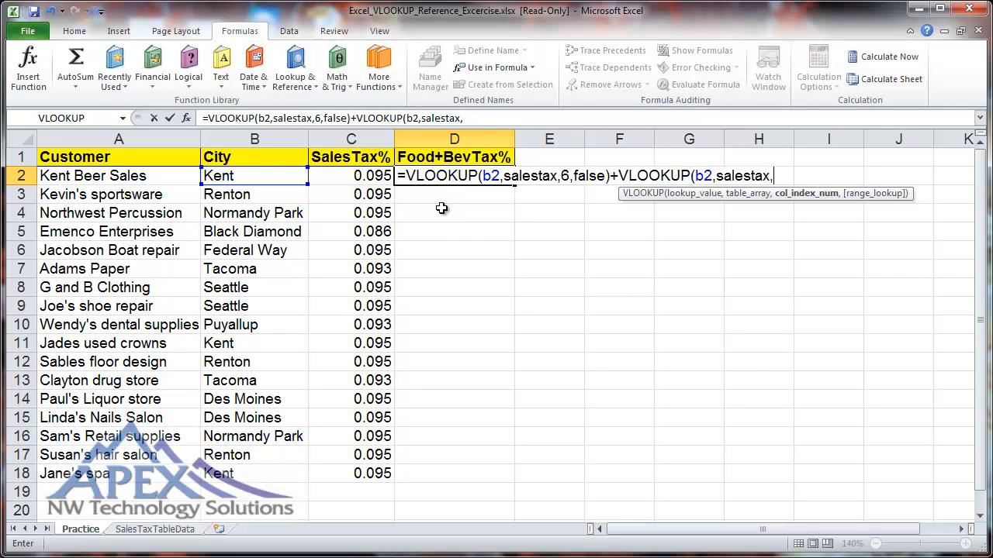
- Set the second VLOOKUP's column index to 7 and its range lookup to false, and complete the formula in D2
type("7,")
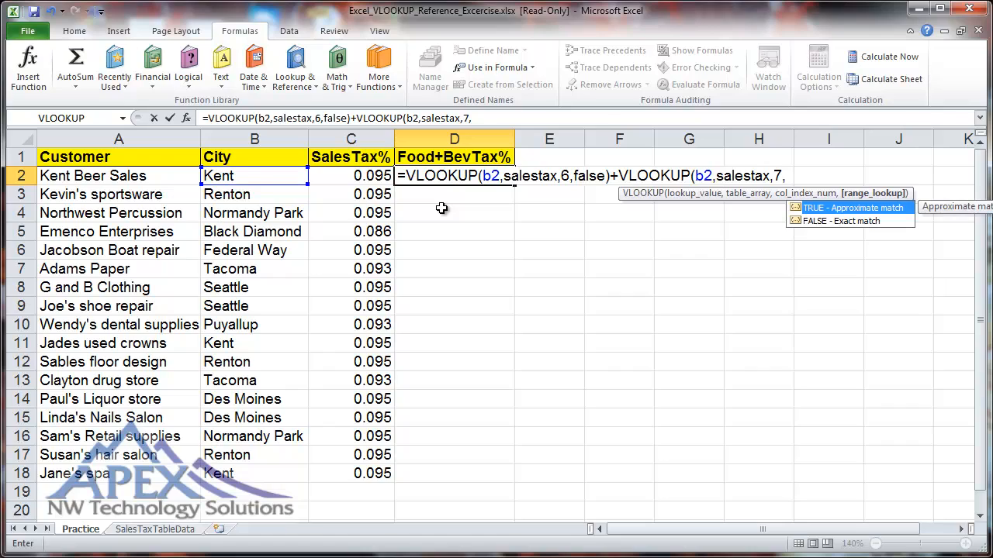
type("false)")
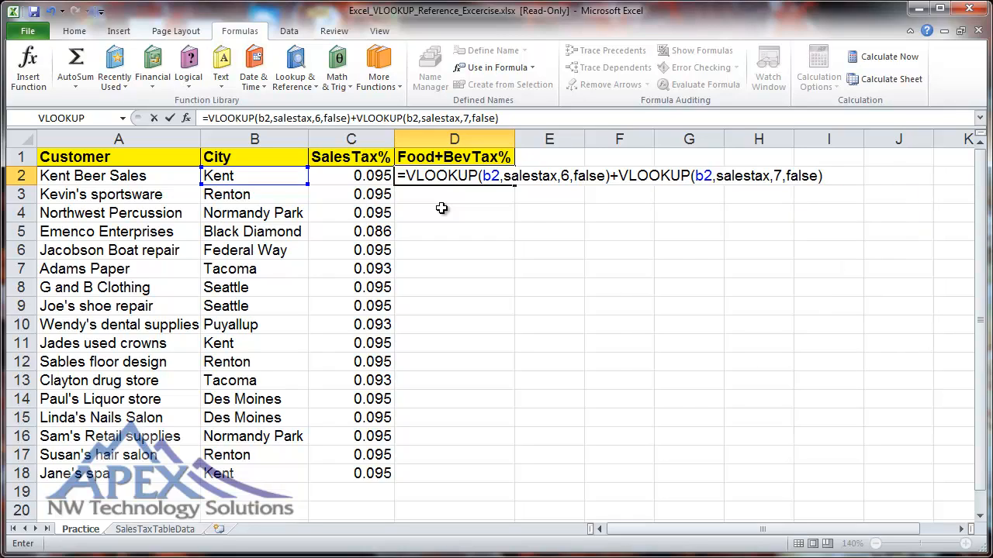
key("Return")
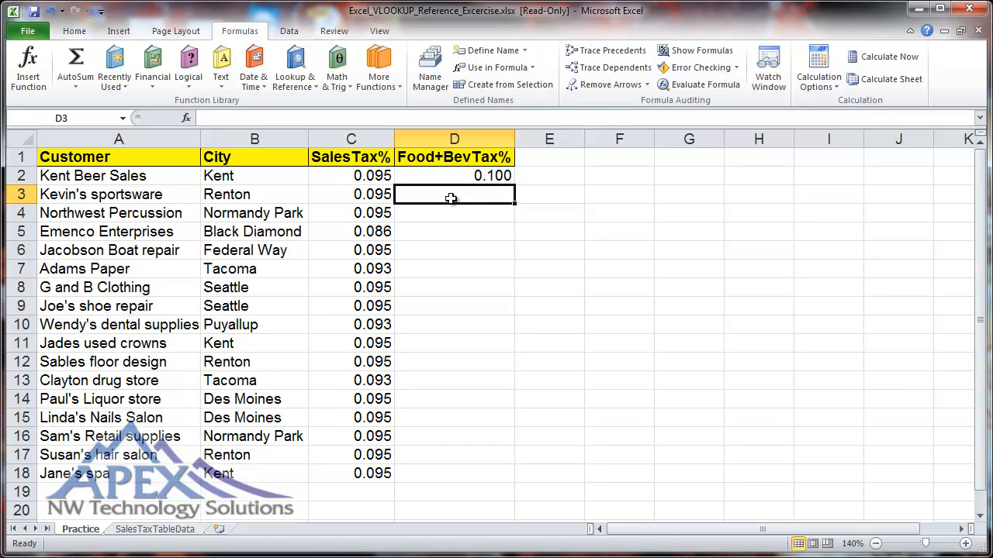
- Find Kent in the SalesTaxTableData sheet and select its row from columns A to G to verify the D2 result
left_click(171, 531)
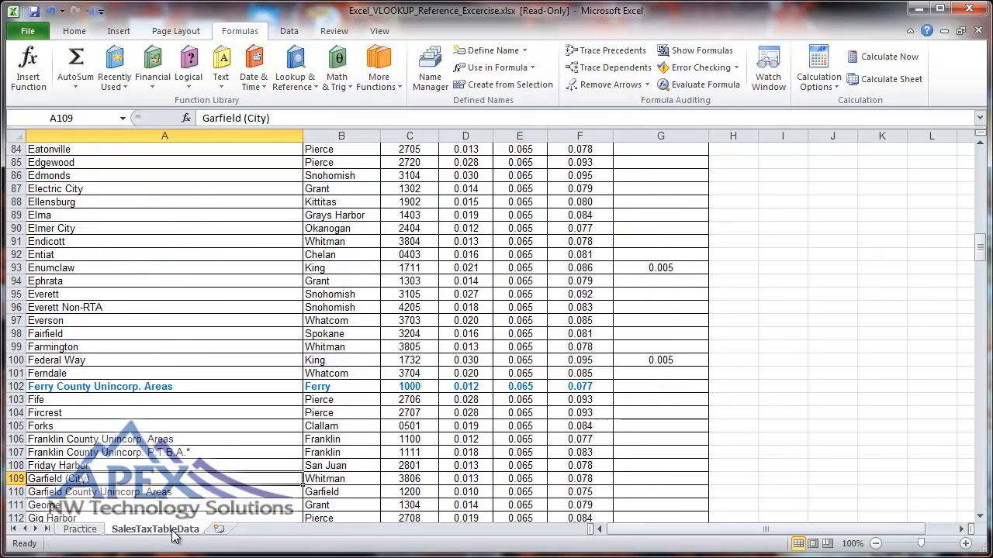
left_click(62, 438)
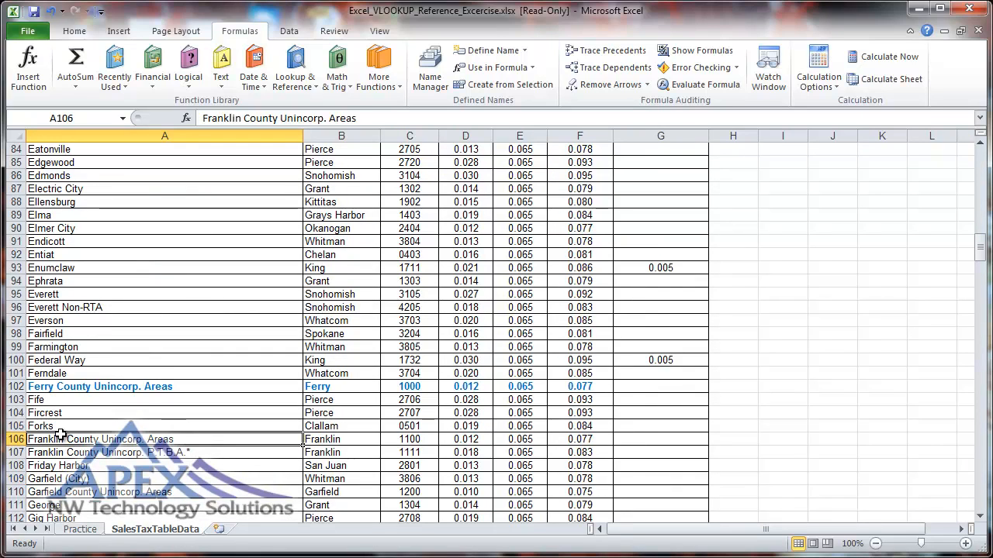
type("k")
key("Escape")
left_click(982, 438)
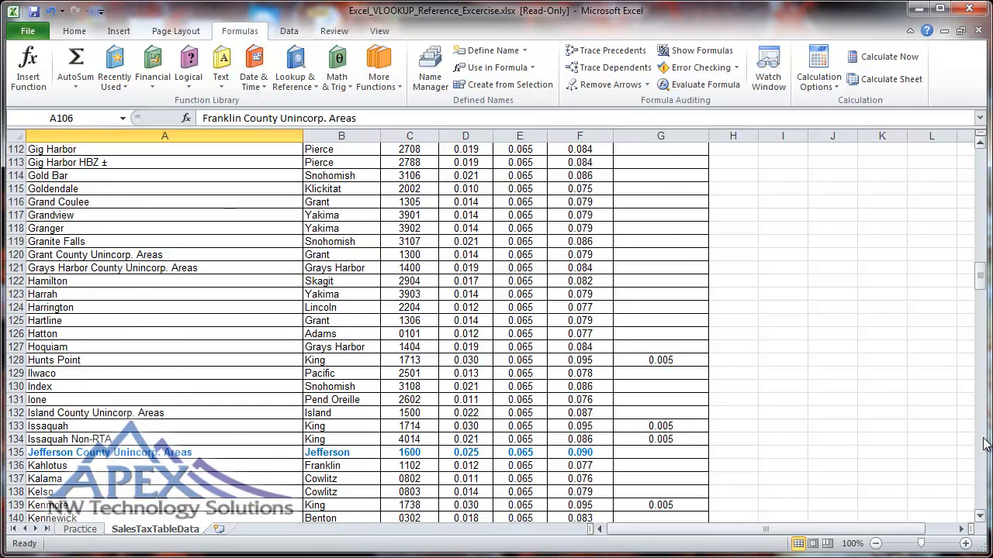
left_click(983, 444)
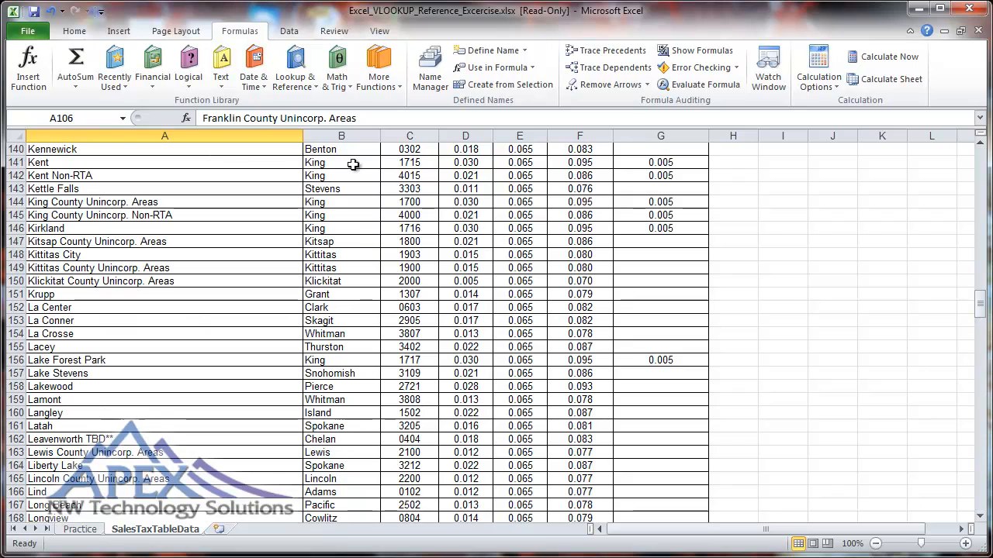
left_click_drag(273, 161, 660, 164)
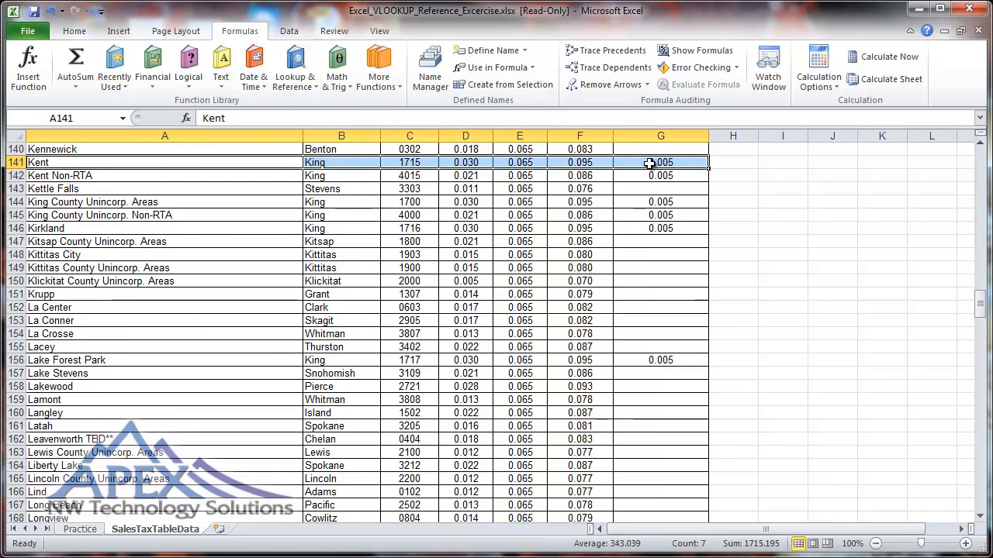